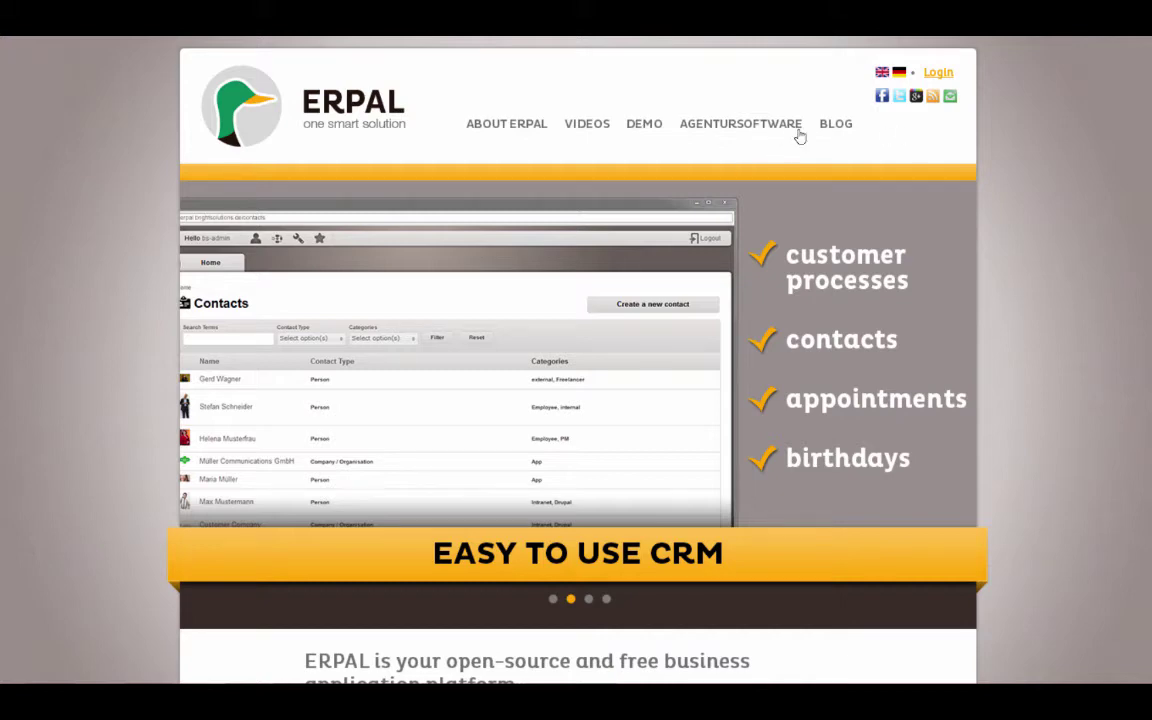
# - Open the ERPAL Platform blog post and view its ERPAL core data-structure diagram enlarged
pyautogui.click(836, 123)
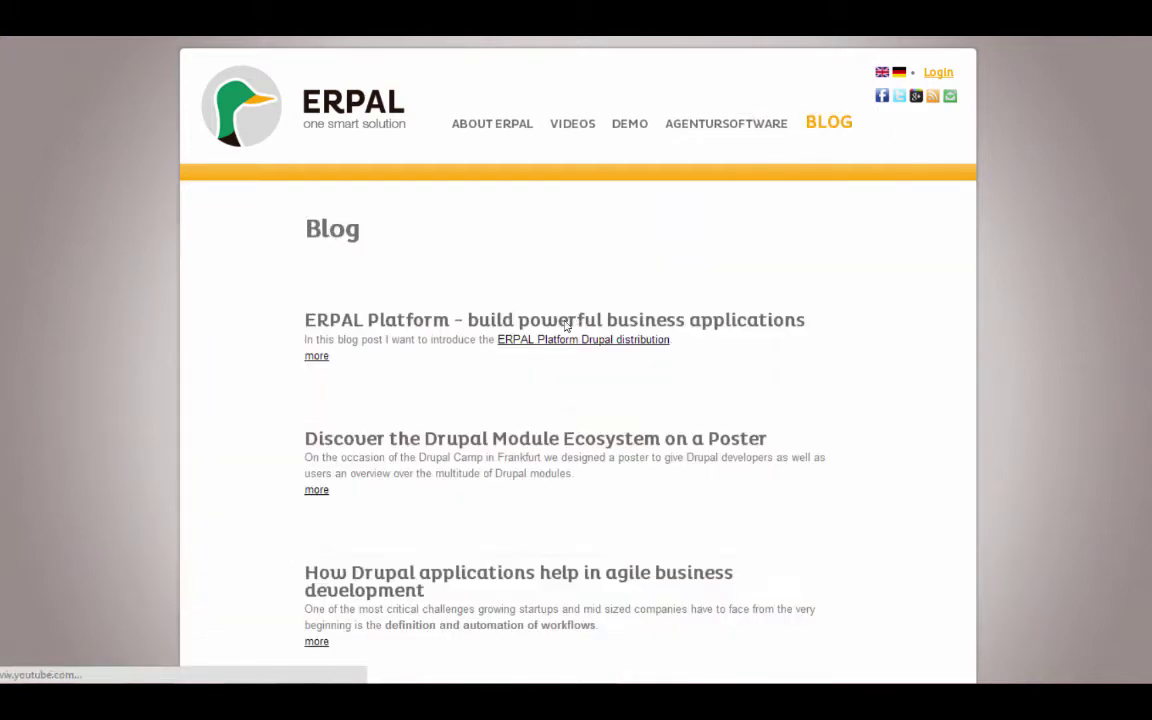
pyautogui.click(500, 318)
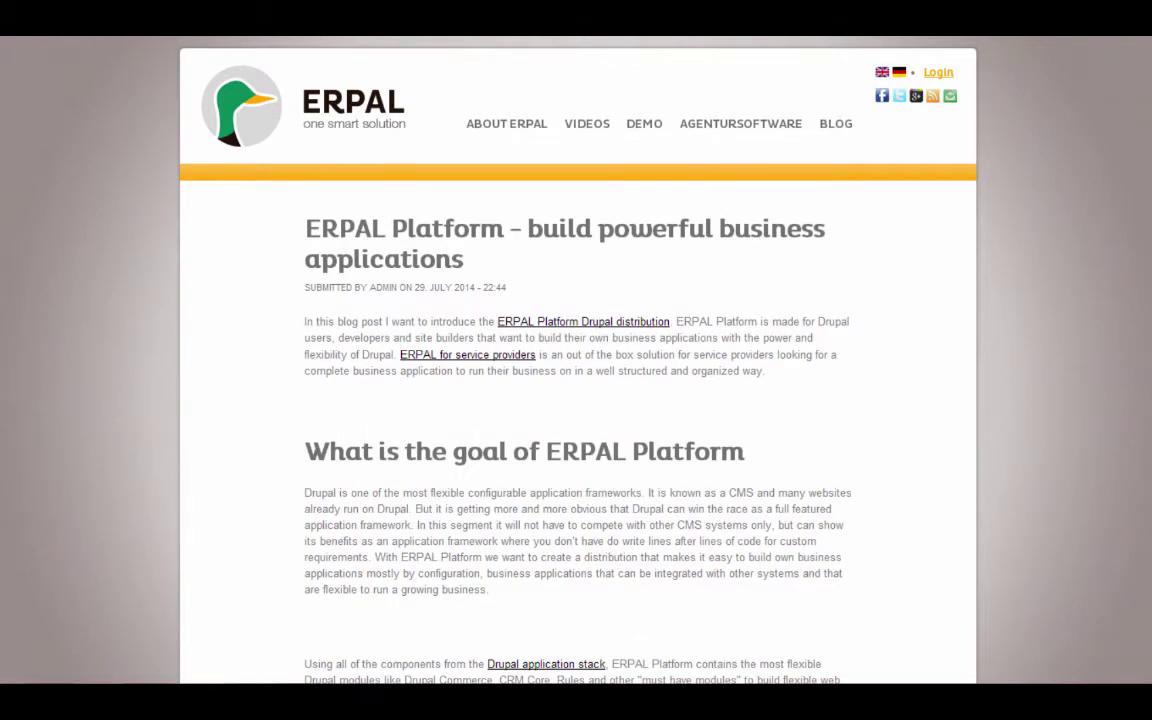
pyautogui.scroll(-10, 578, 360)
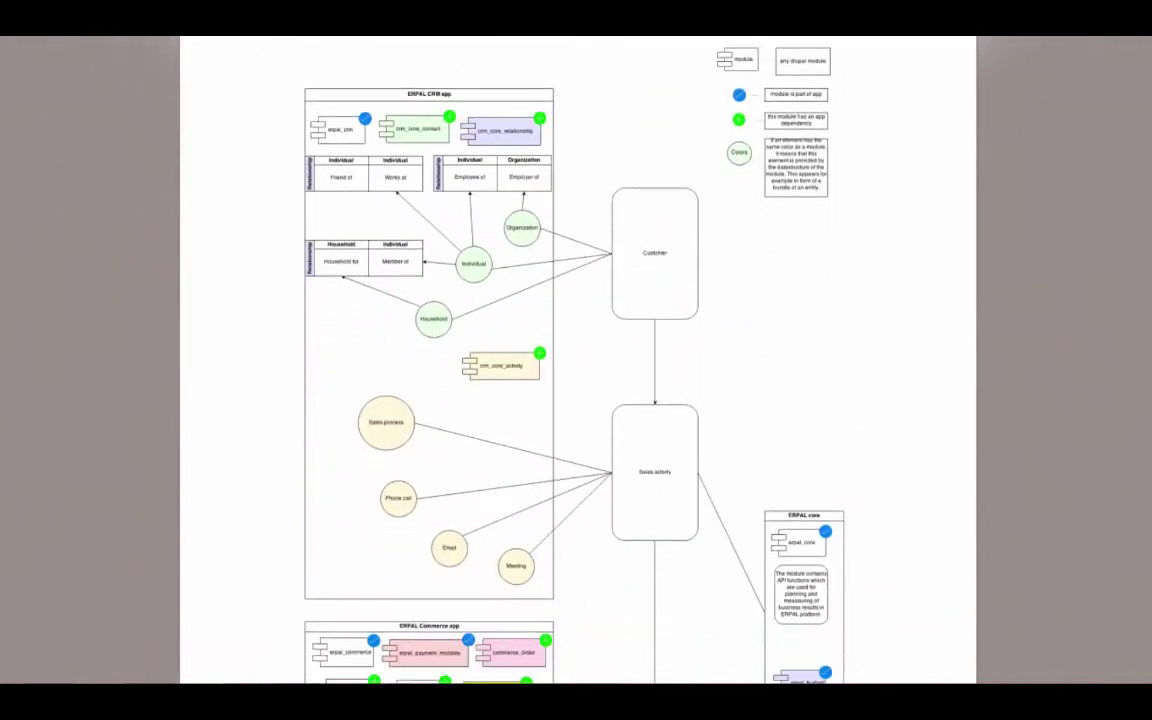
pyautogui.scroll(-5, 578, 360)
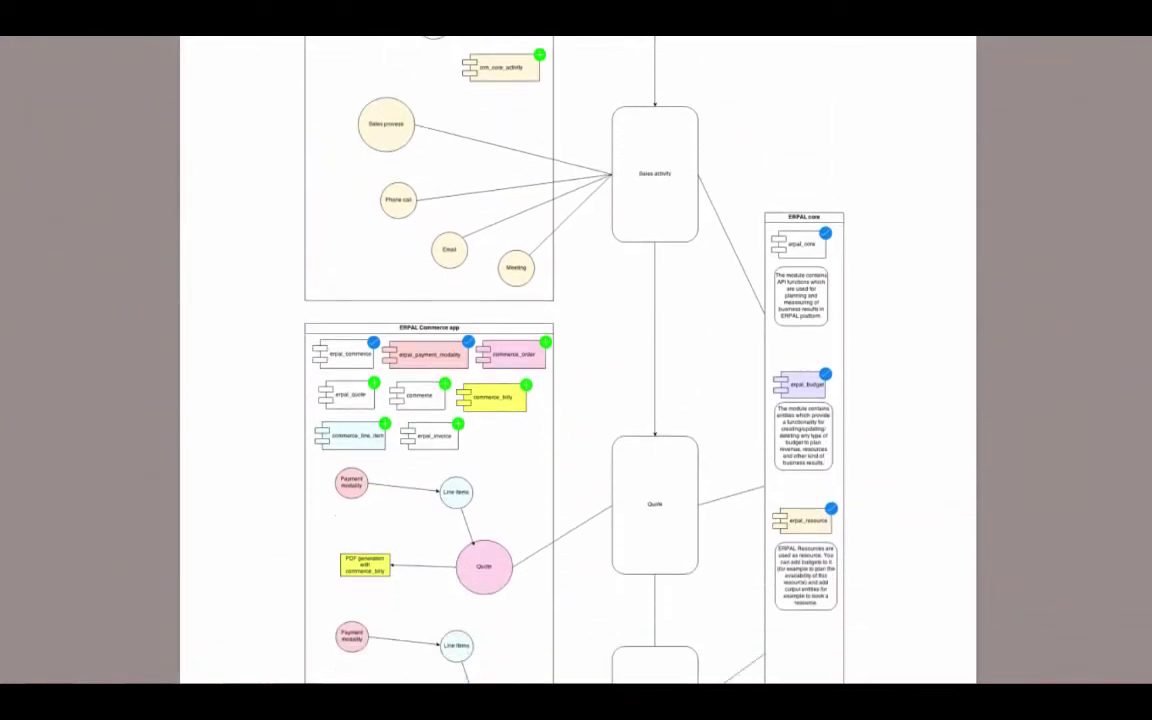
pyautogui.scroll(-2, 578, 360)
pyautogui.scroll(-1, 578, 360)
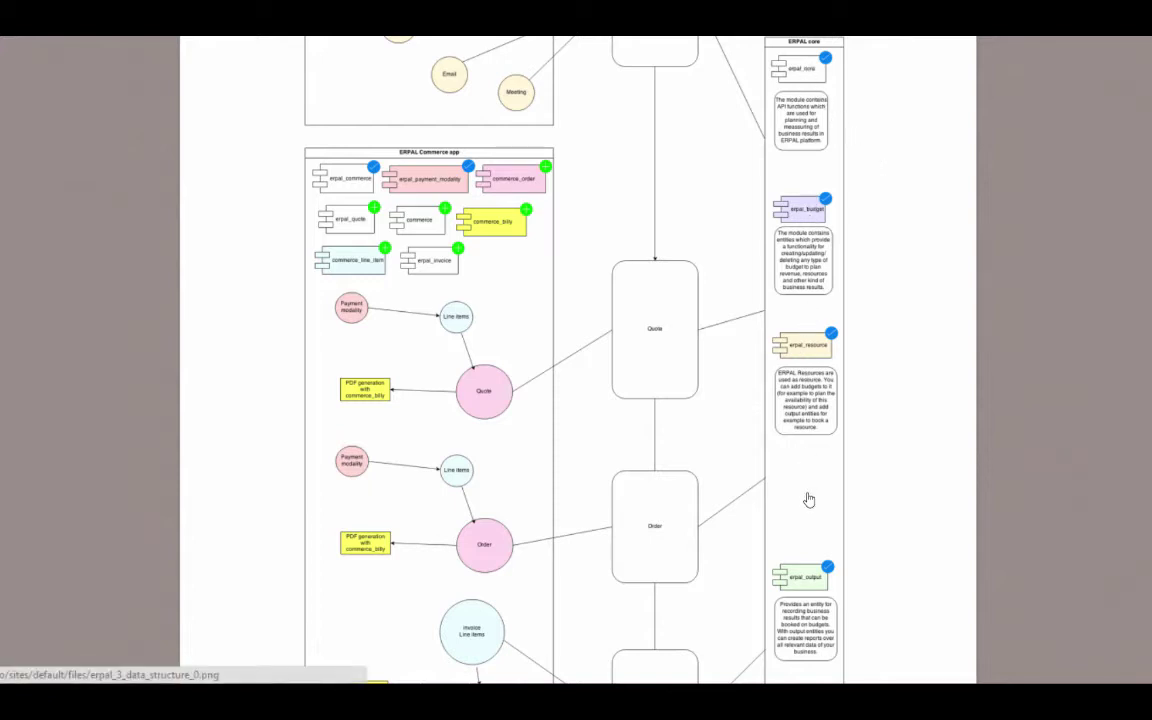
pyautogui.click(624, 260)
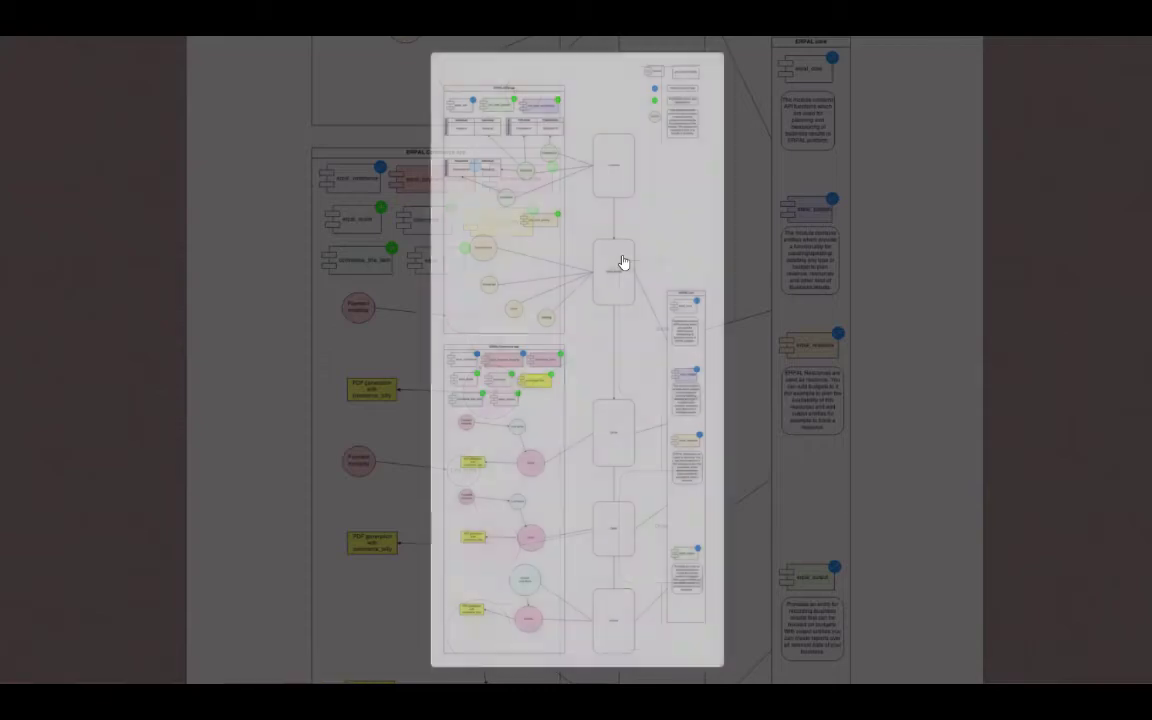
pyautogui.click(569, 41)
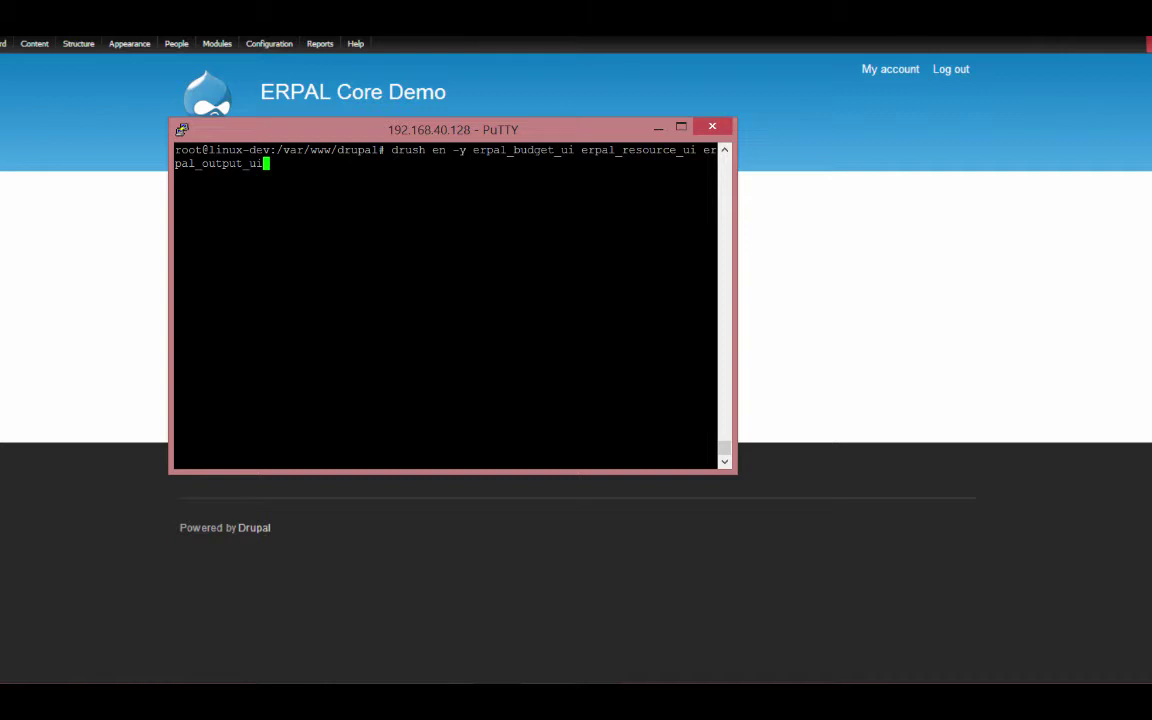
# - Run 'drush en -y erpal_budget_ui erpal_resource_ui erpal_output_ui' to enable the modules
pyautogui.press('Return')
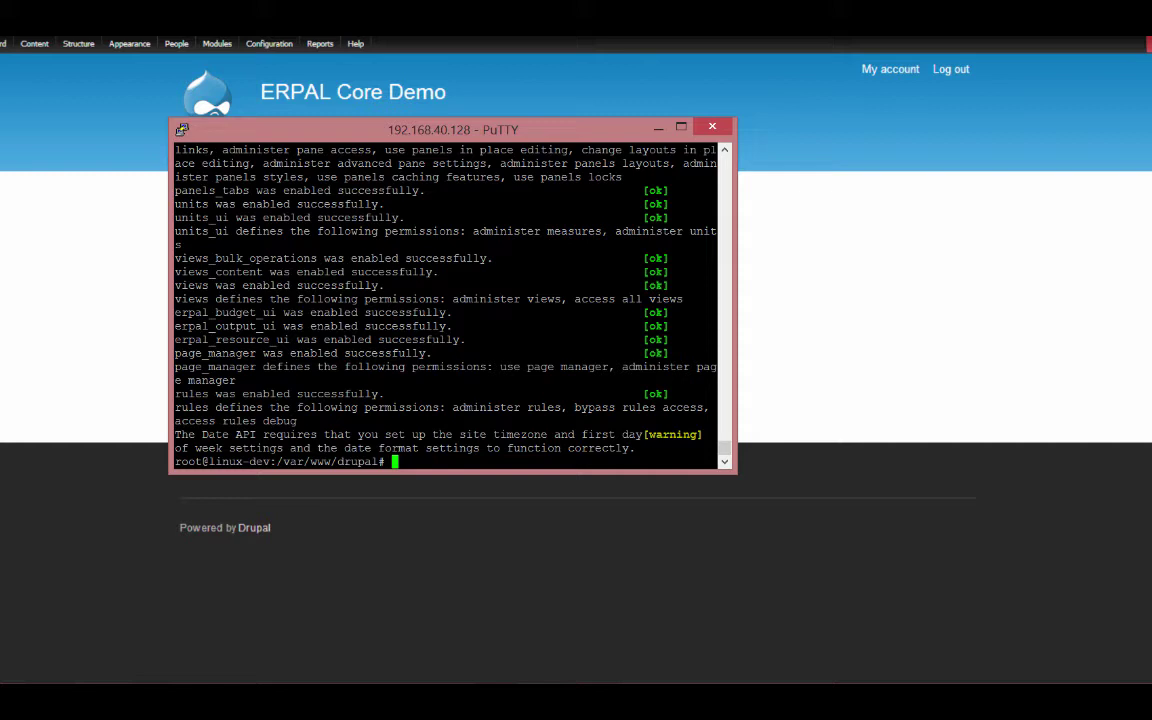
# - Close PuTTY, go to Structure > Content types > Add content type, and widen the browser
pyautogui.click(63, 216)
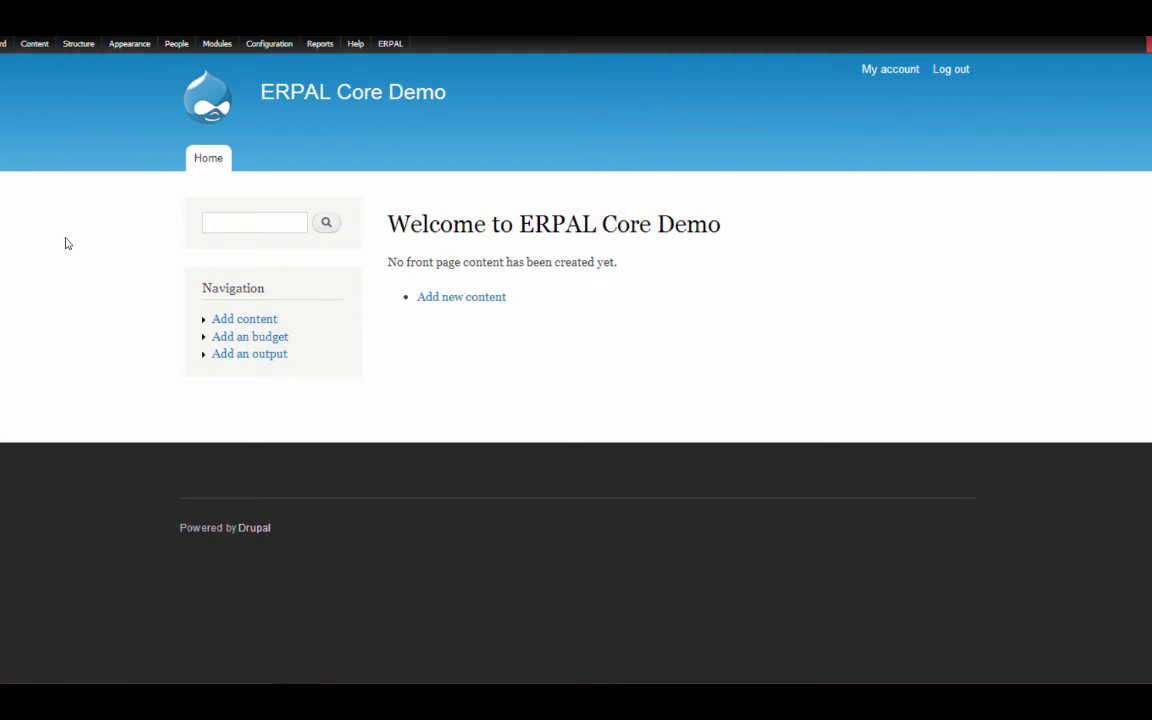
pyautogui.moveTo(67, 47)
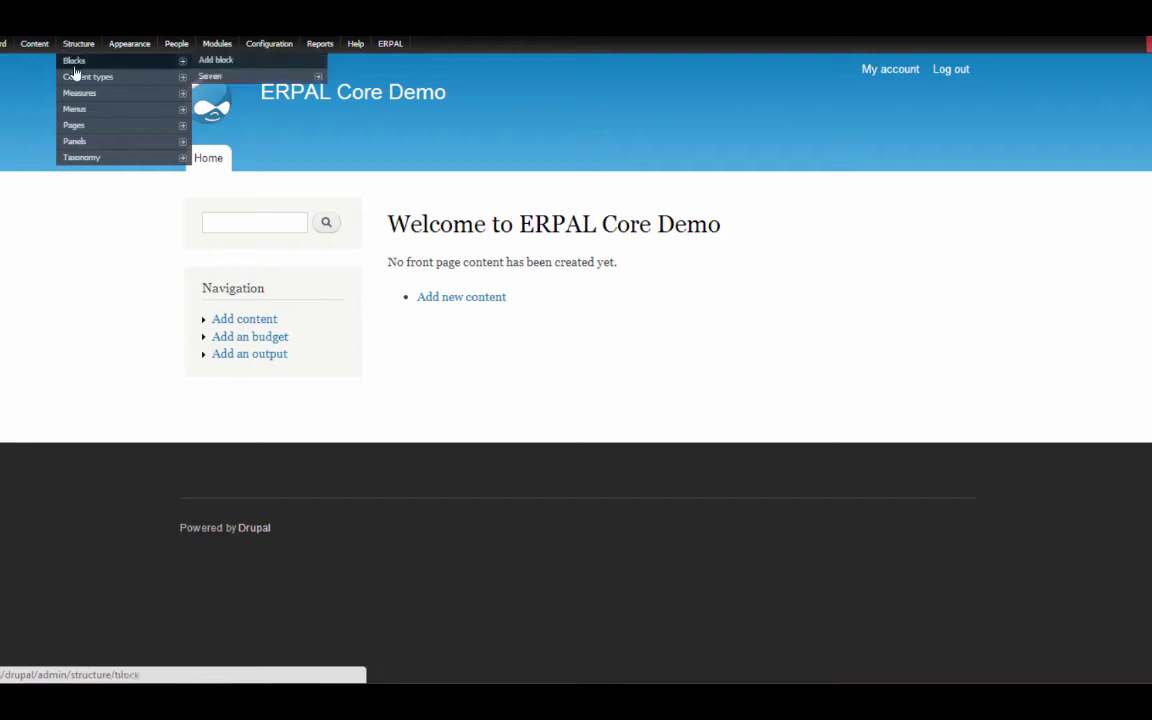
pyautogui.moveTo(77, 79)
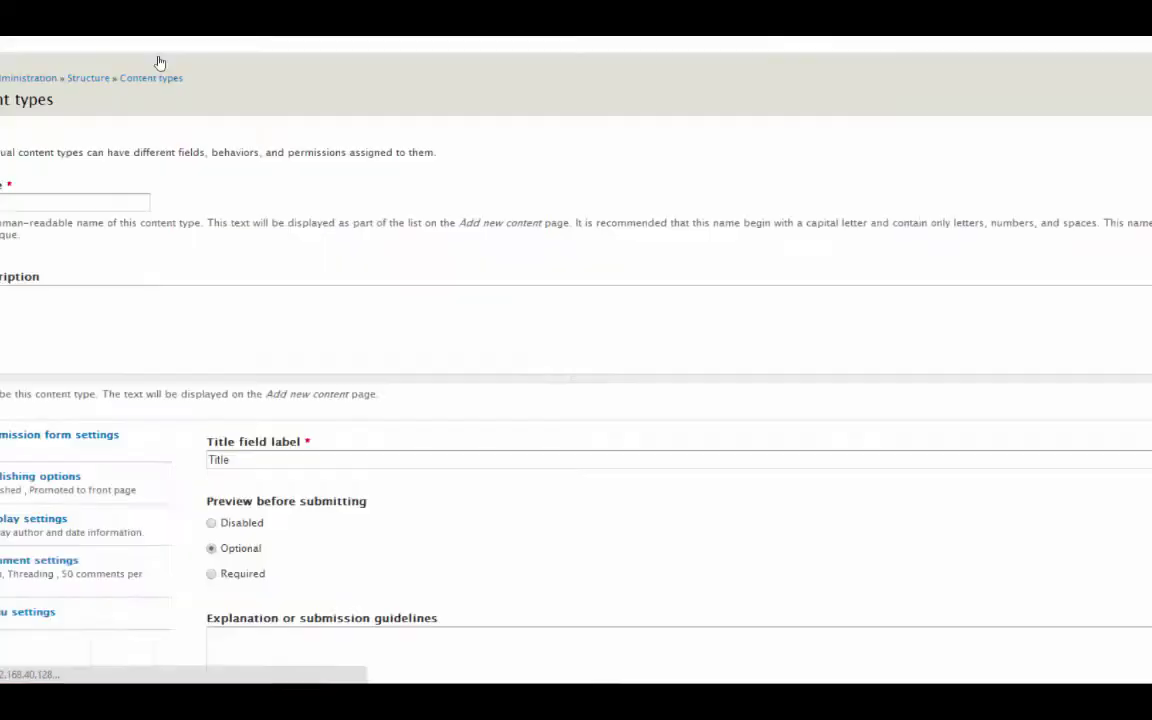
pyautogui.click(113, 204)
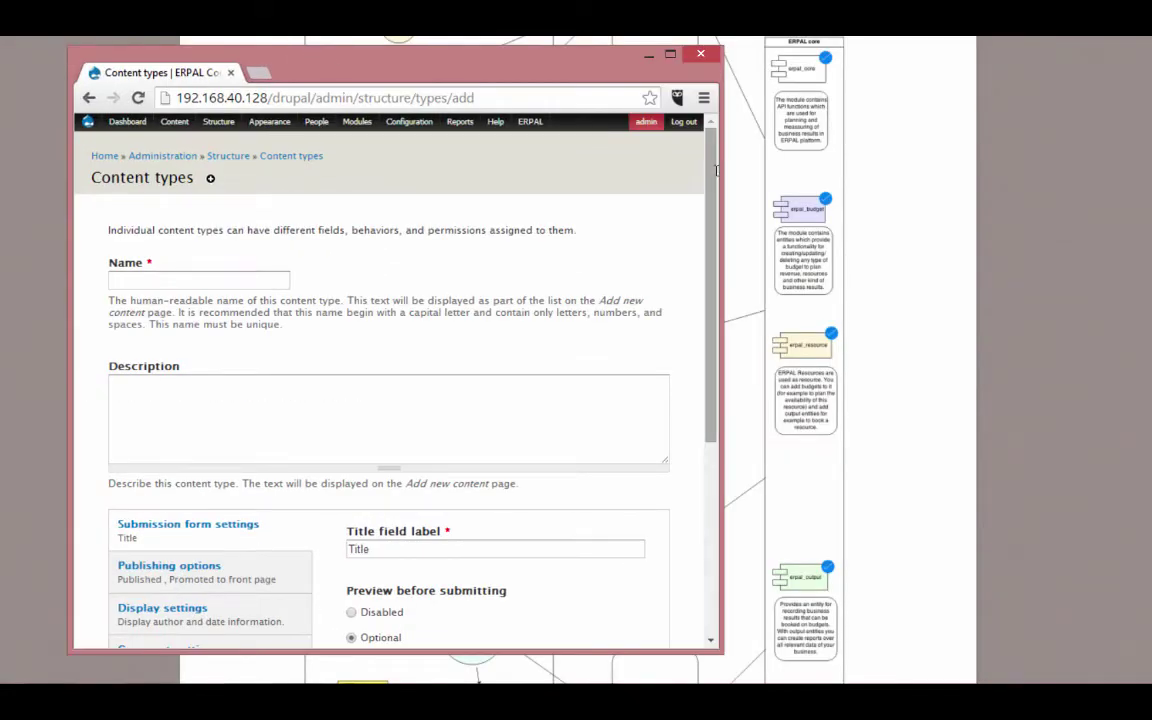
pyautogui.moveTo(722, 270); pyautogui.dragTo(1139, 272)
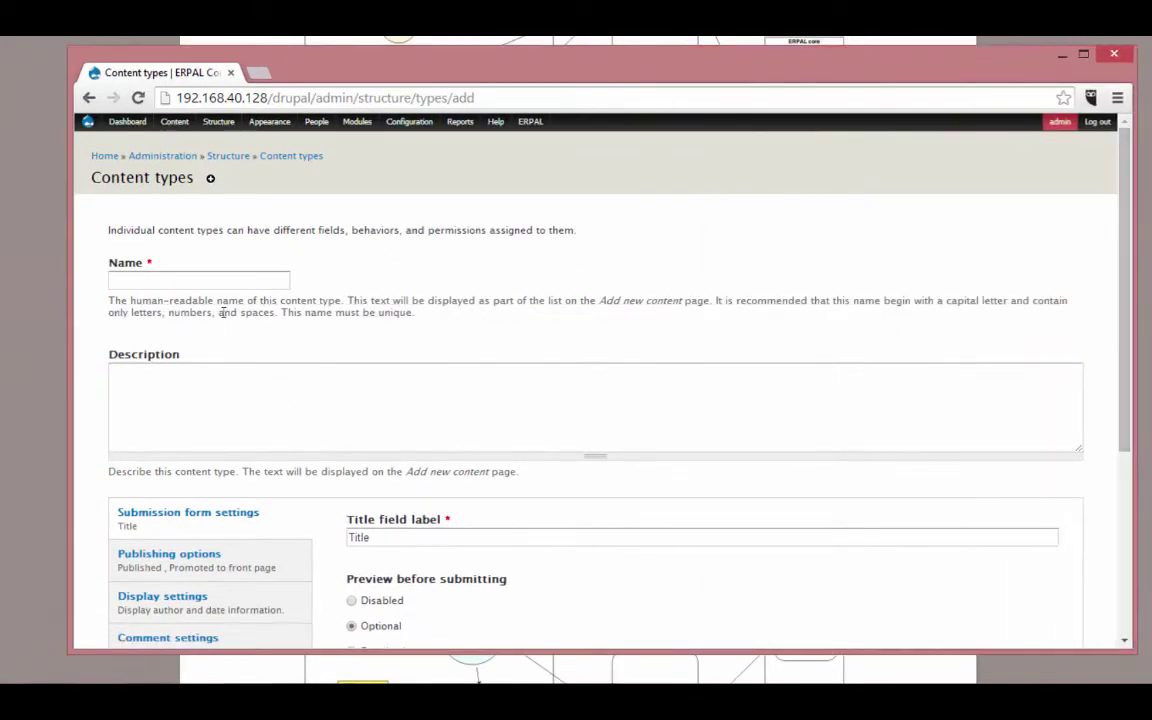
pyautogui.click(180, 282)
# - Name the new content type 'Project' and save it to add fields
pyautogui.write('Project')
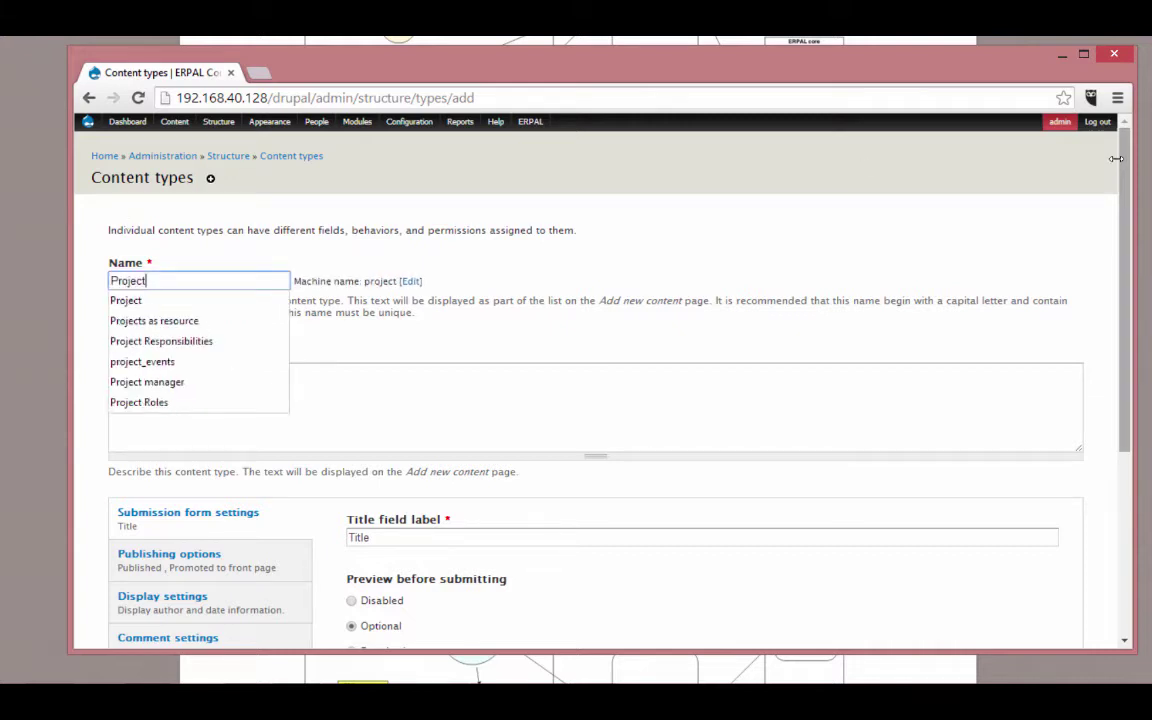
pyautogui.scroll(-3, 386, 535)
pyautogui.click(359, 578)
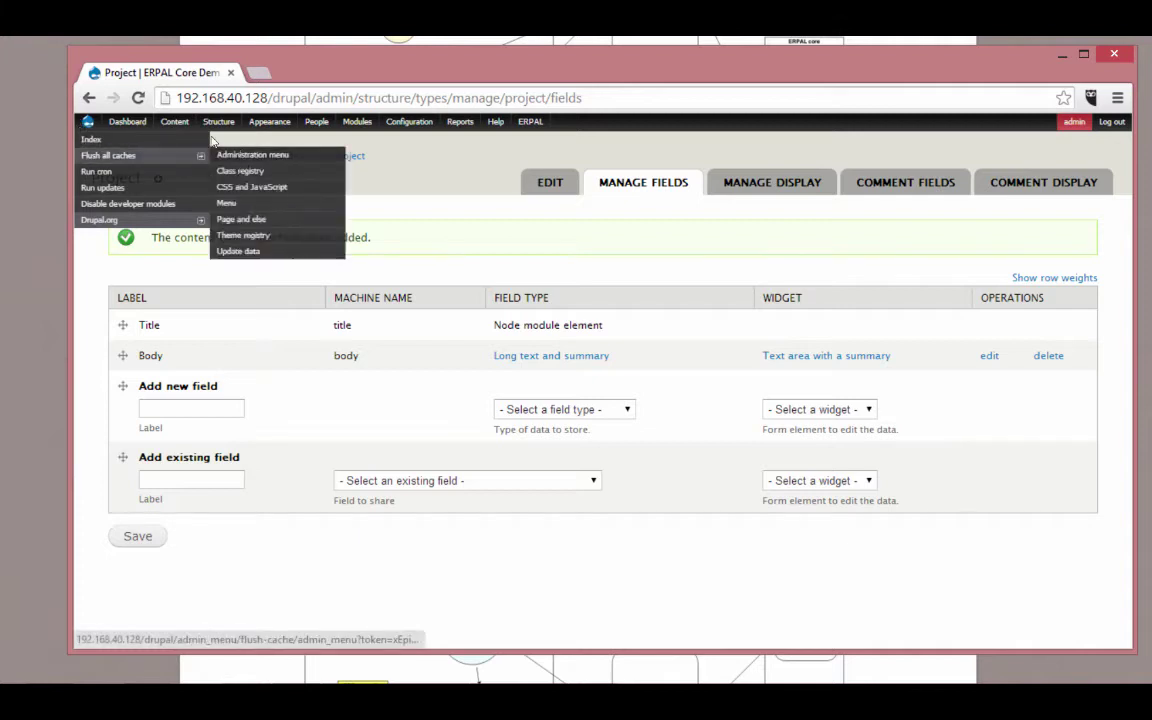
pyautogui.moveTo(185, 127)
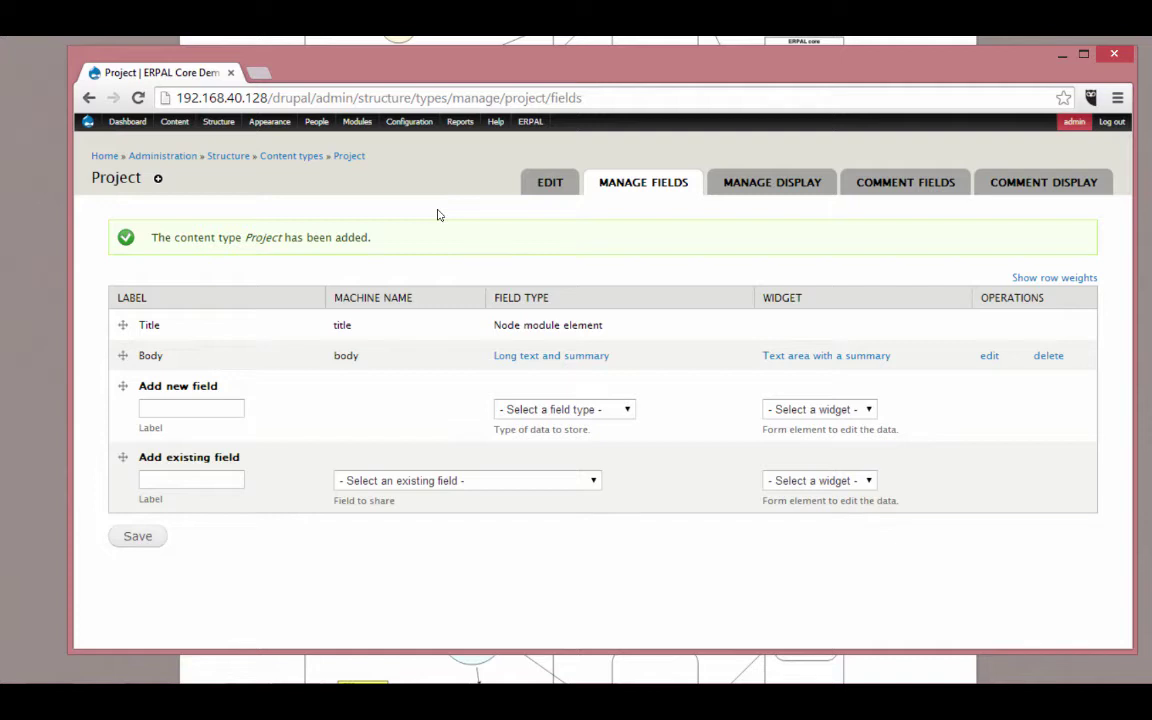
# - In ERPAL Resource Settings, select Node > Project as a resource bundle and save
pyautogui.moveTo(530, 121)
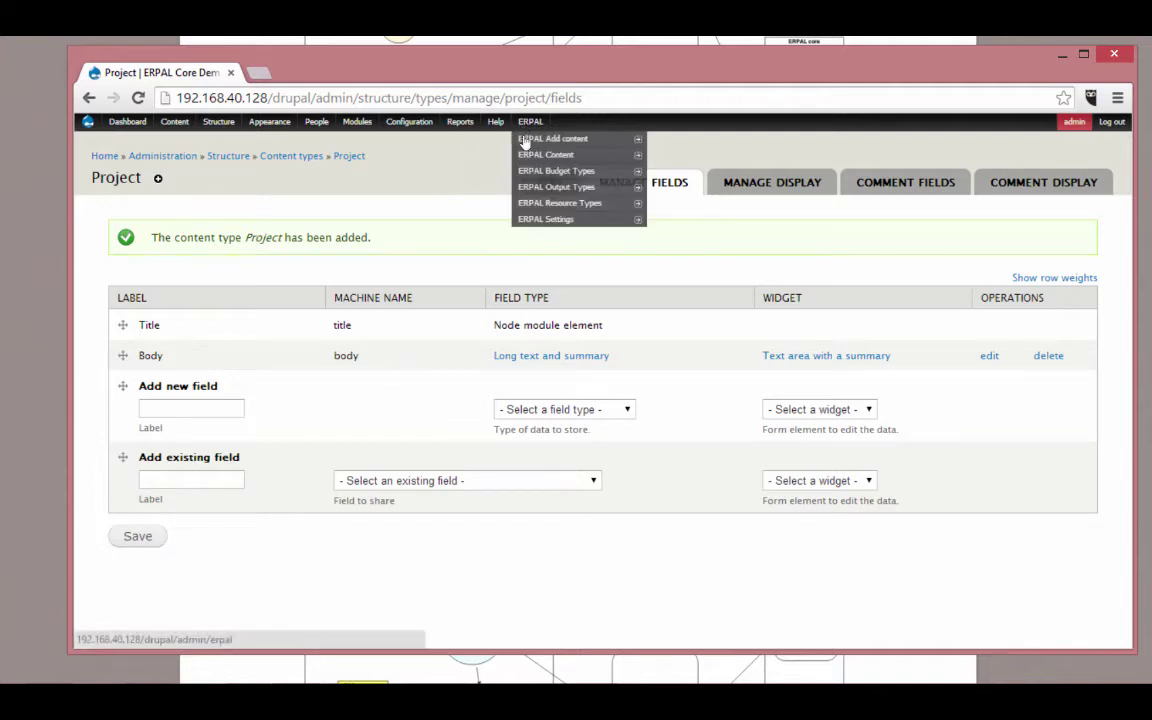
pyautogui.click(533, 218)
pyautogui.click(147, 226)
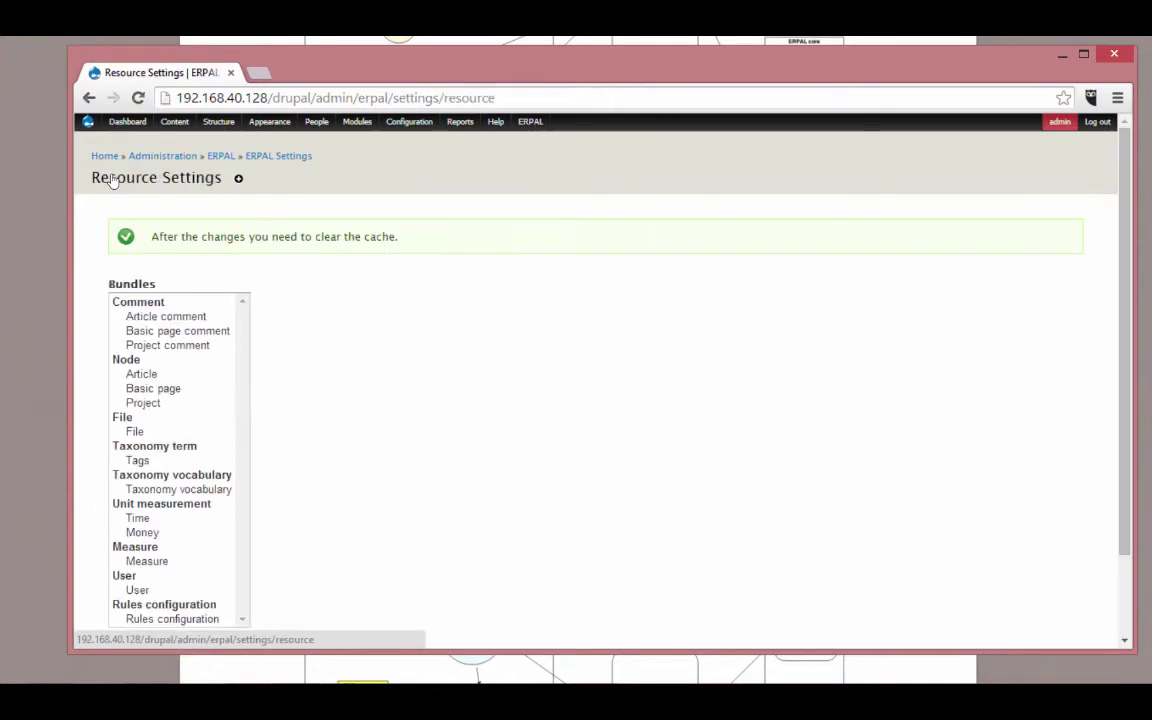
pyautogui.click(143, 402)
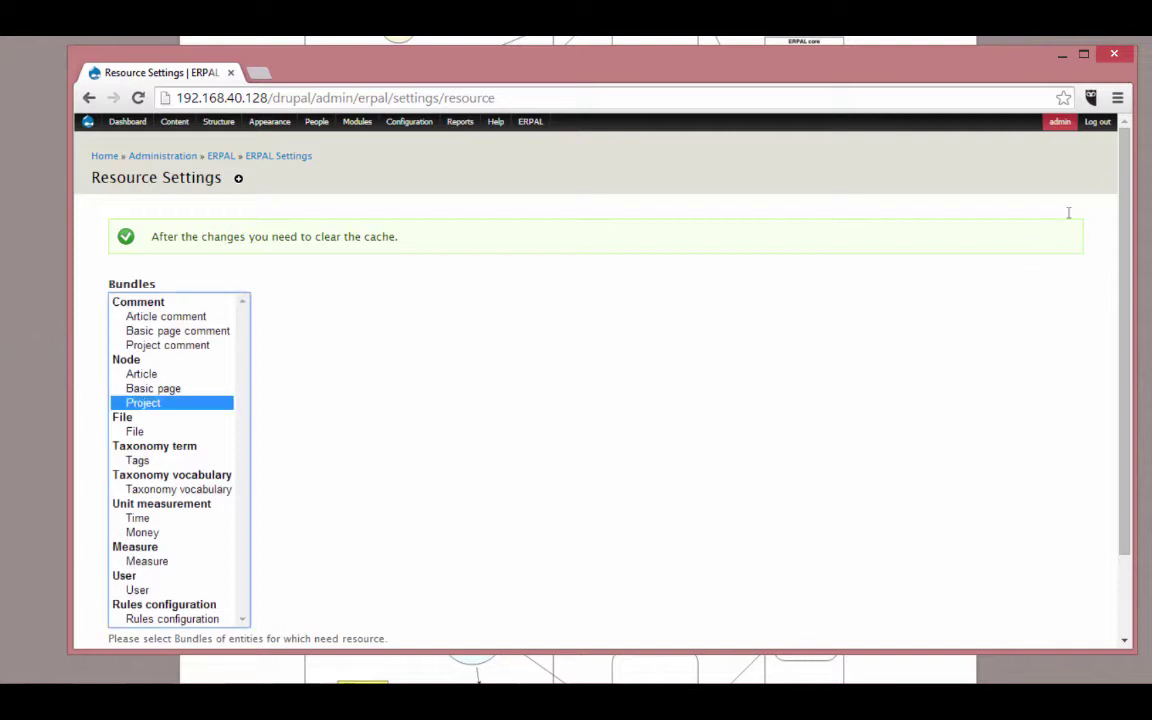
pyautogui.scroll(-2, 600, 240)
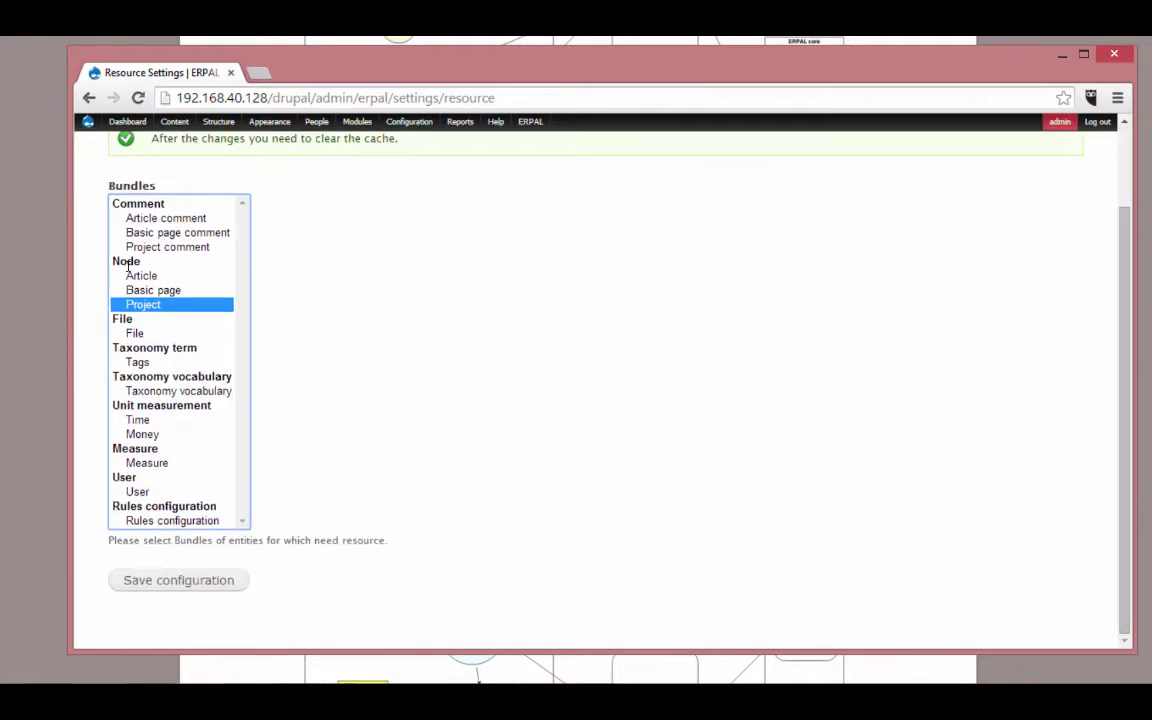
pyautogui.click(137, 580)
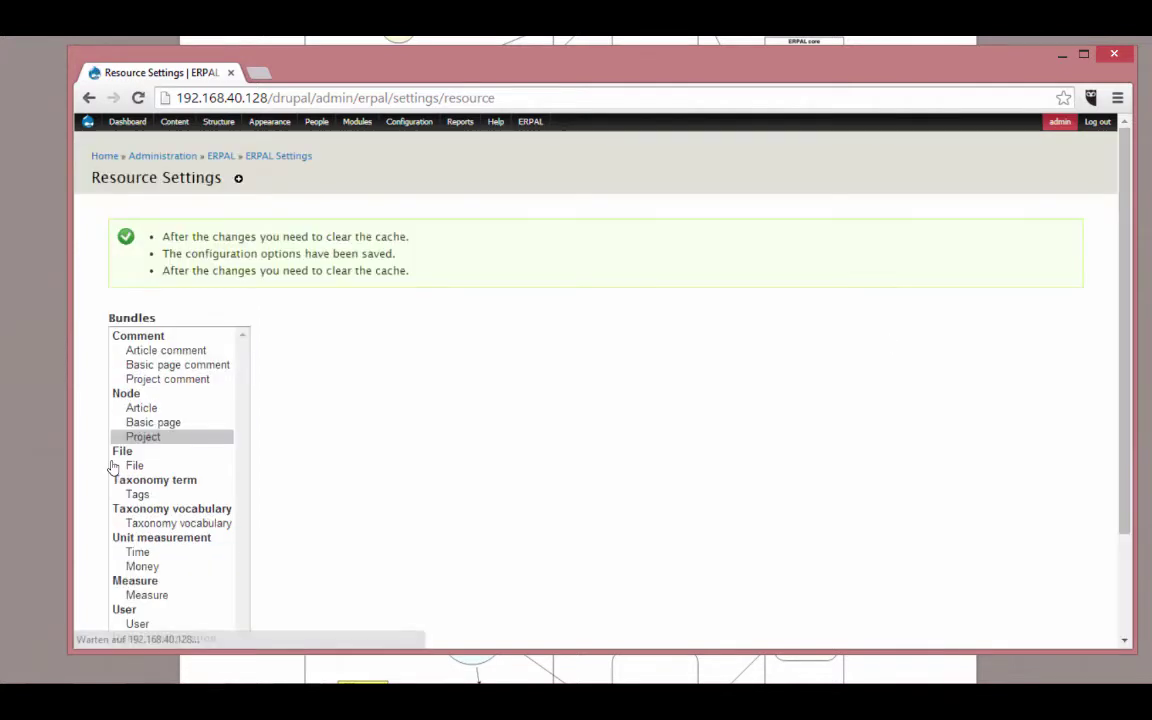
# - Flush all Drupal caches
pyautogui.moveTo(160, 271); pyautogui.dragTo(302, 271)
pyautogui.moveTo(88, 121)
pyautogui.click(100, 155)
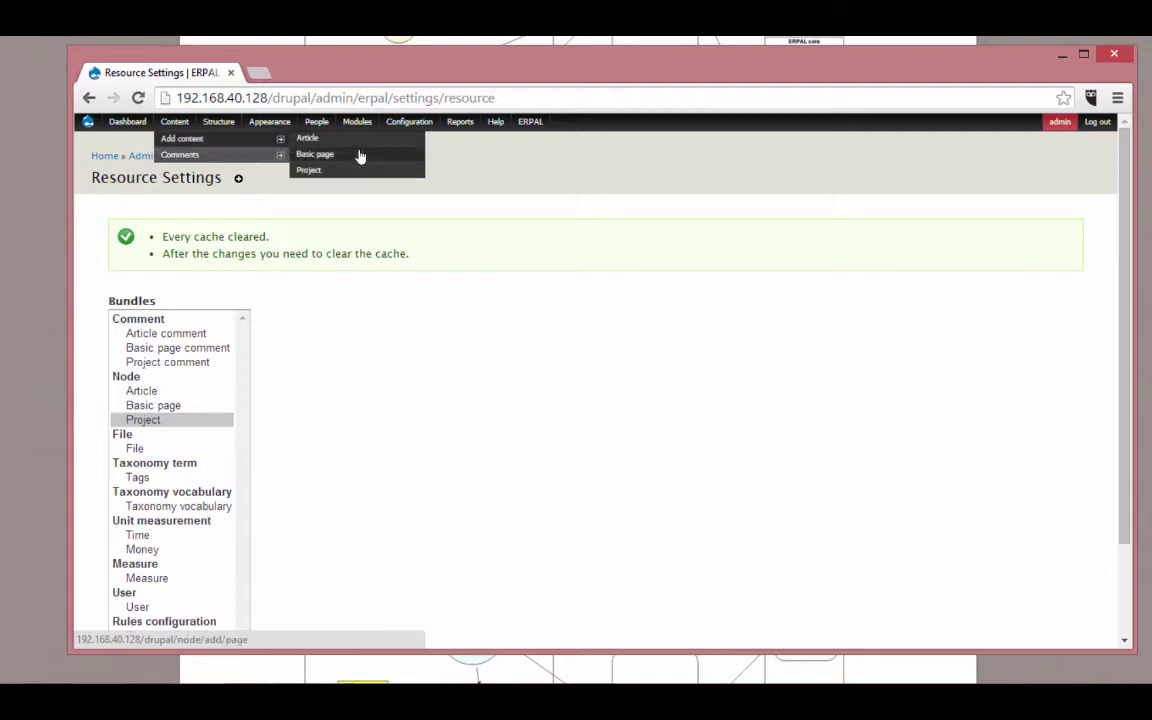
# - Create the Project 'Project 1 - Develop Business Application' and check its linked Resource
pyautogui.click(308, 169)
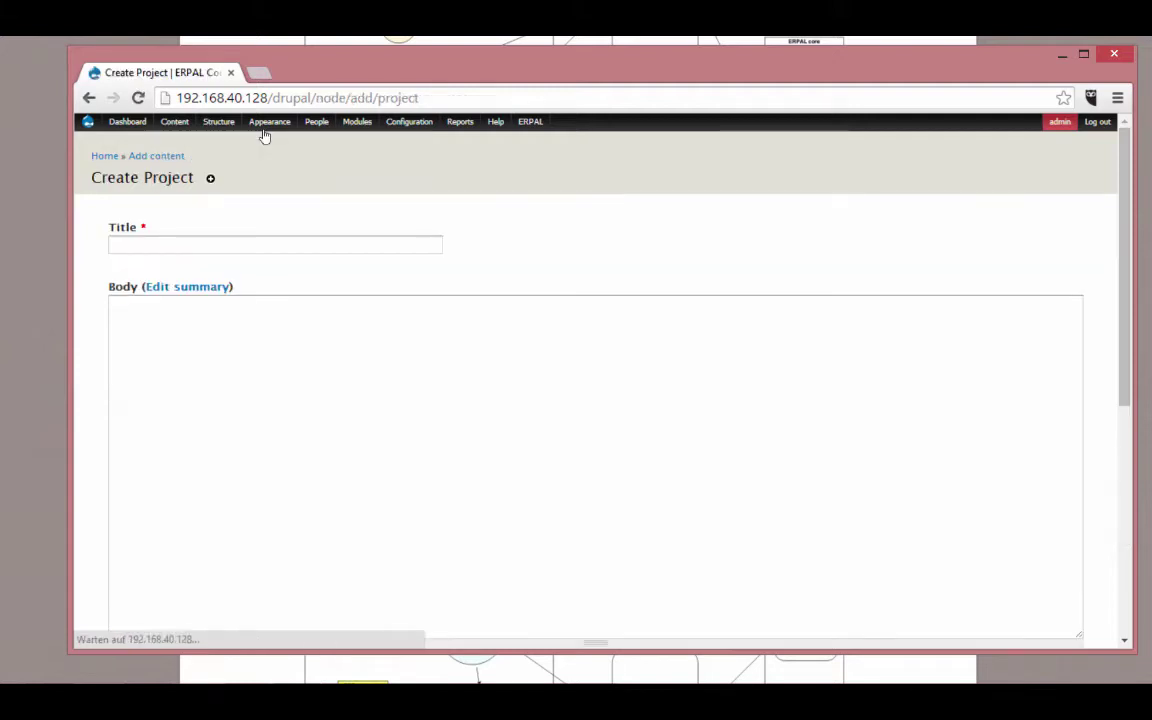
pyautogui.click(260, 243)
pyautogui.write('Projec')
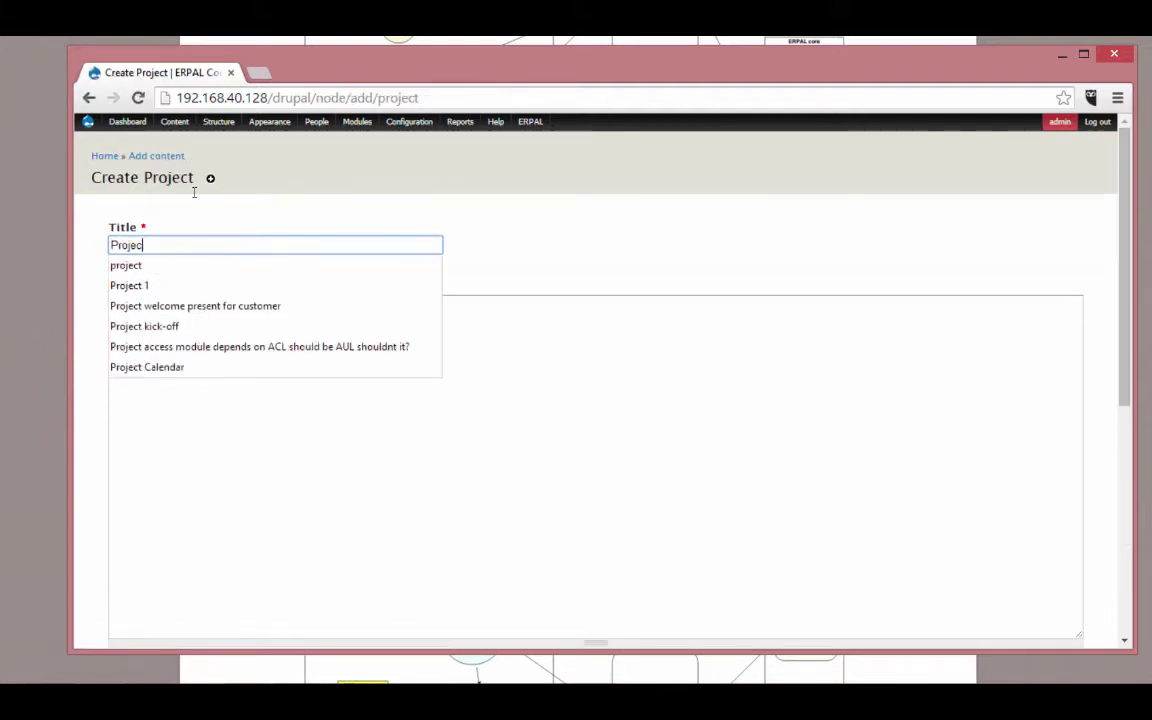
pyautogui.write('t 1 - Develo')
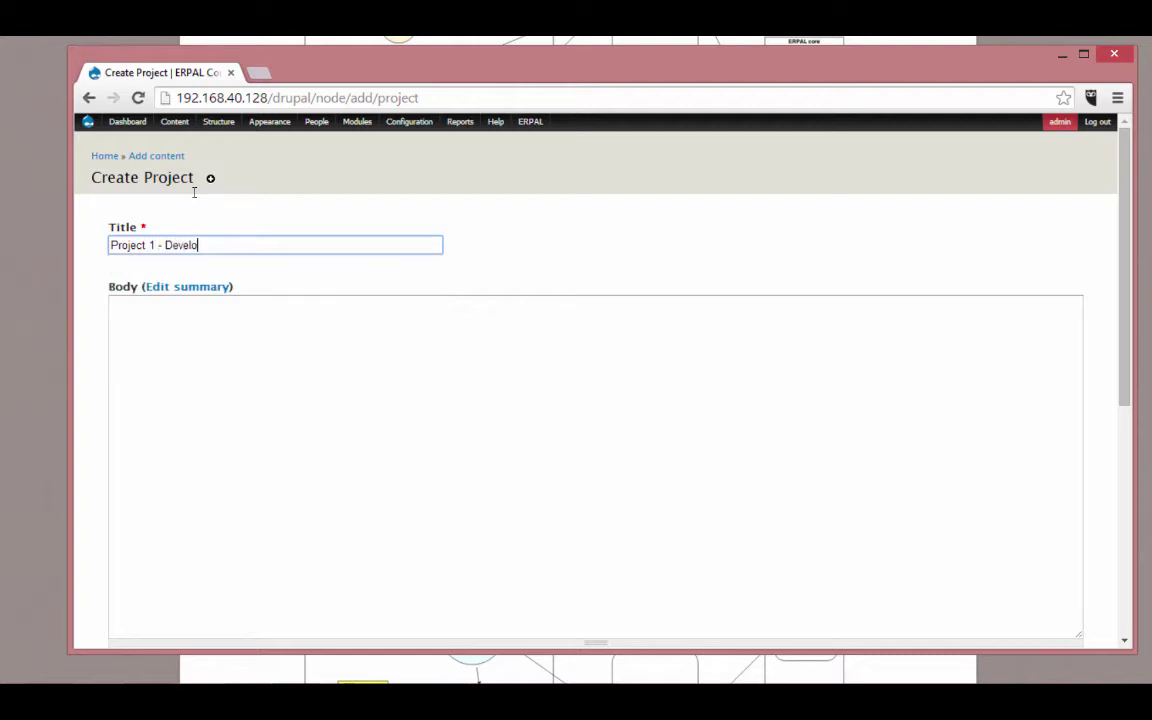
pyautogui.write('p Business Application')
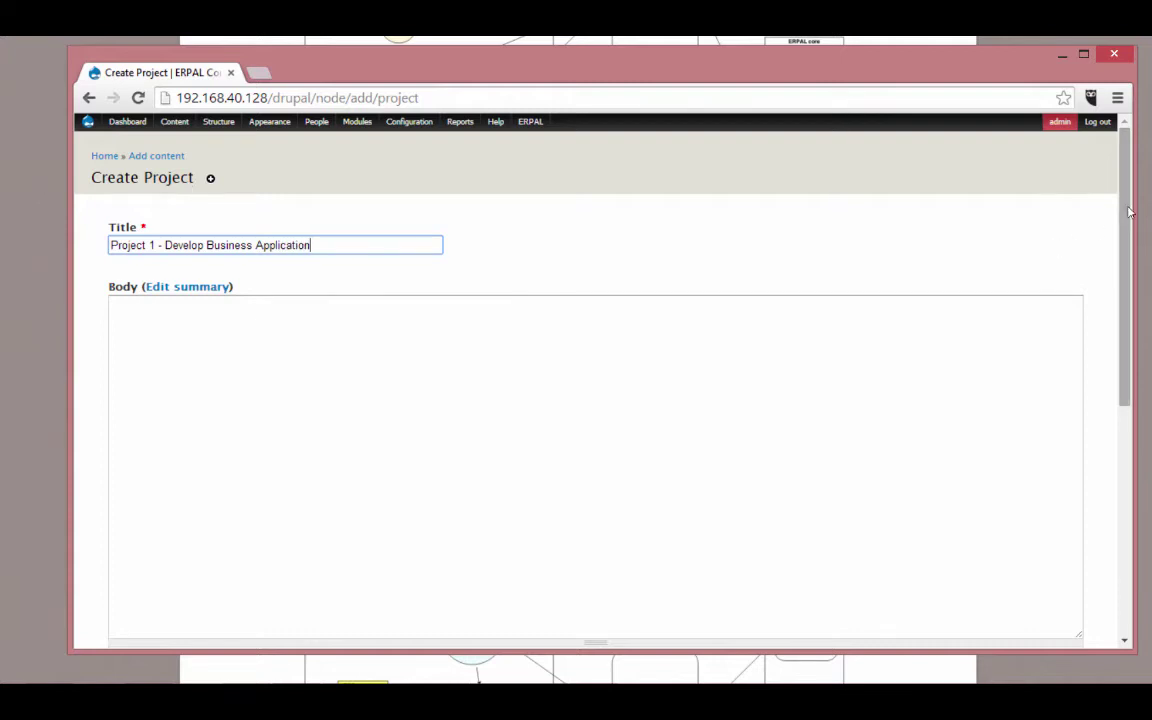
pyautogui.scroll(-5, 1128, 212)
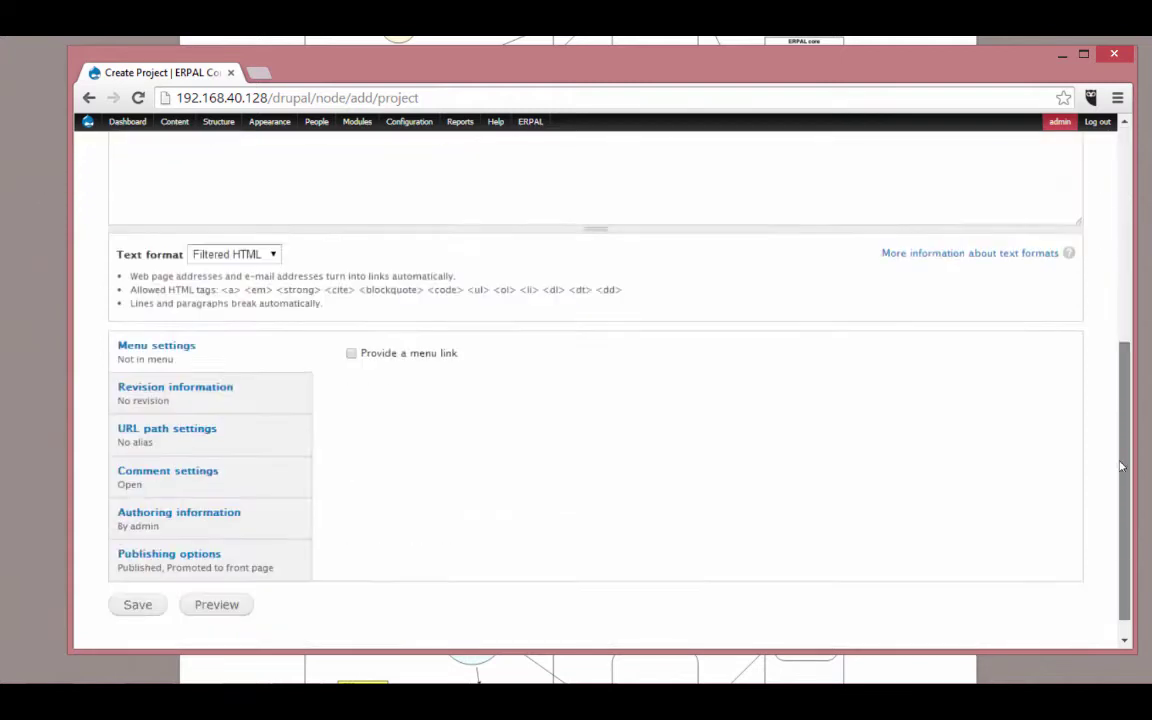
pyautogui.click(136, 580)
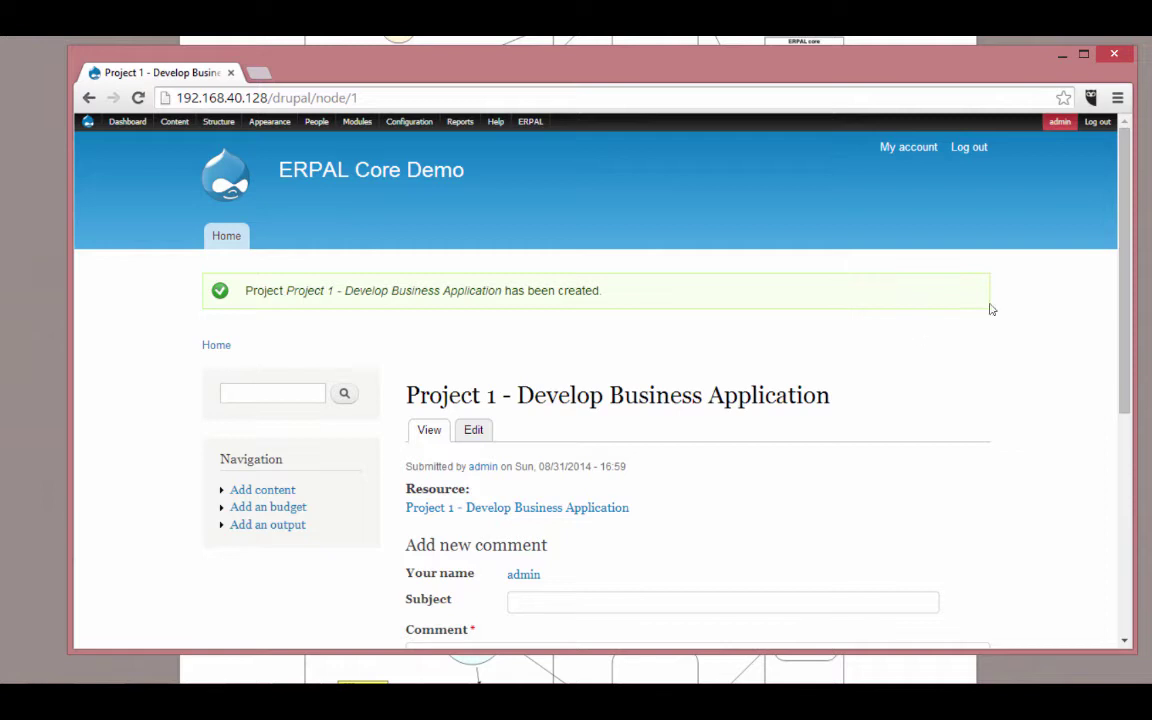
pyautogui.scroll(-3, 1119, 329)
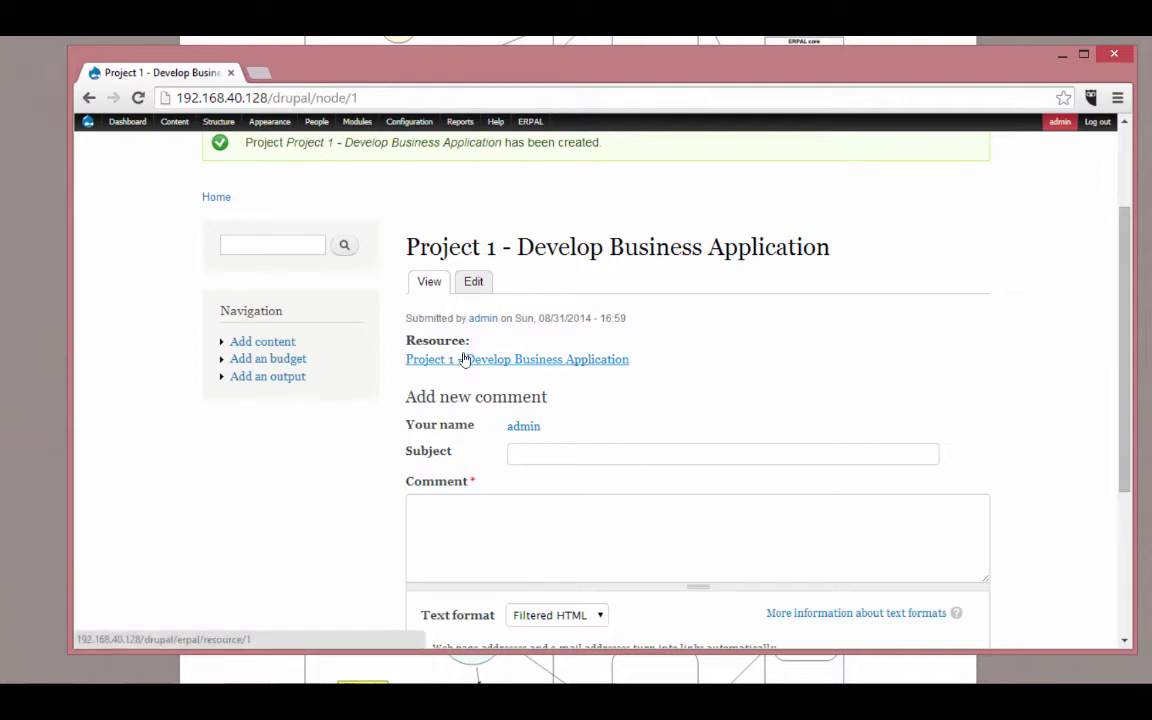
pyautogui.moveTo(535, 121)
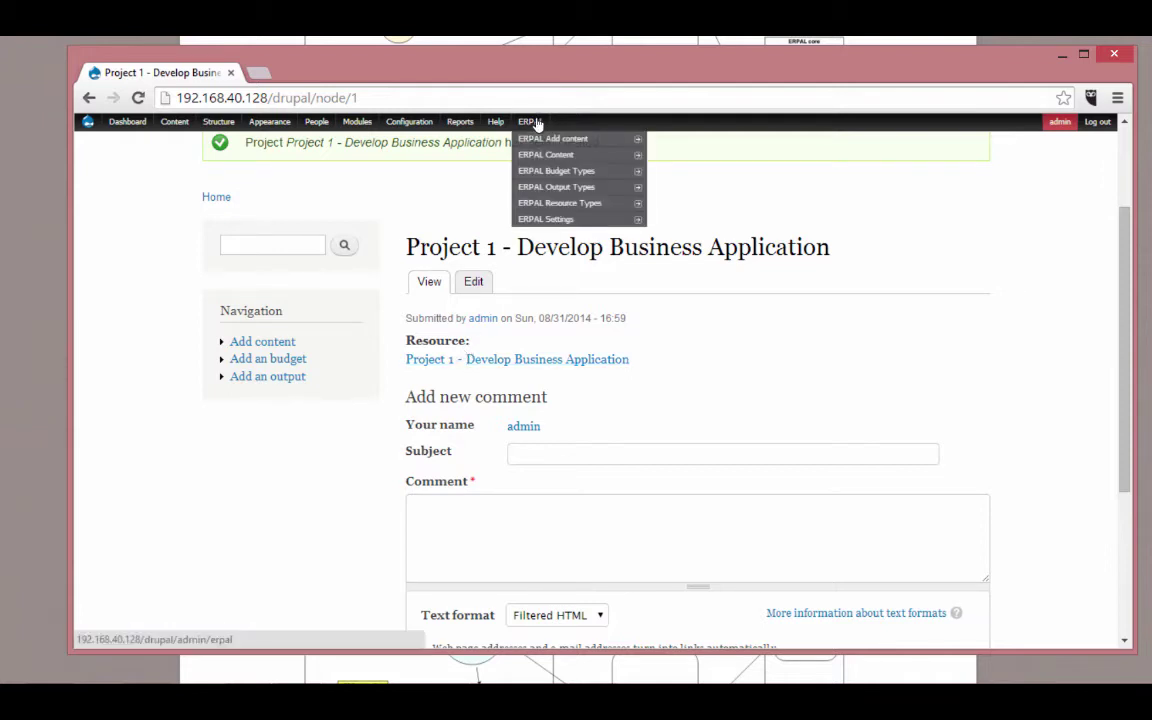
# - Open Manage Fields of the 'Resource of Node - Project' resource type under ERPAL Resource Types
pyautogui.moveTo(562, 187)
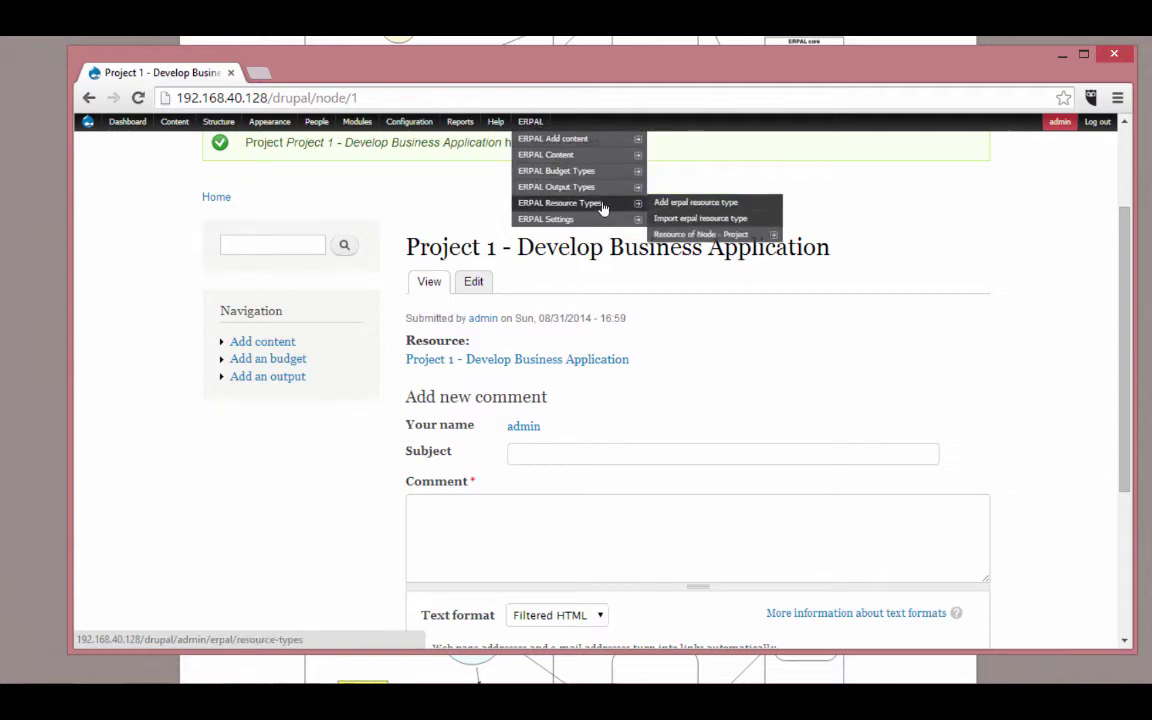
pyautogui.moveTo(675, 237)
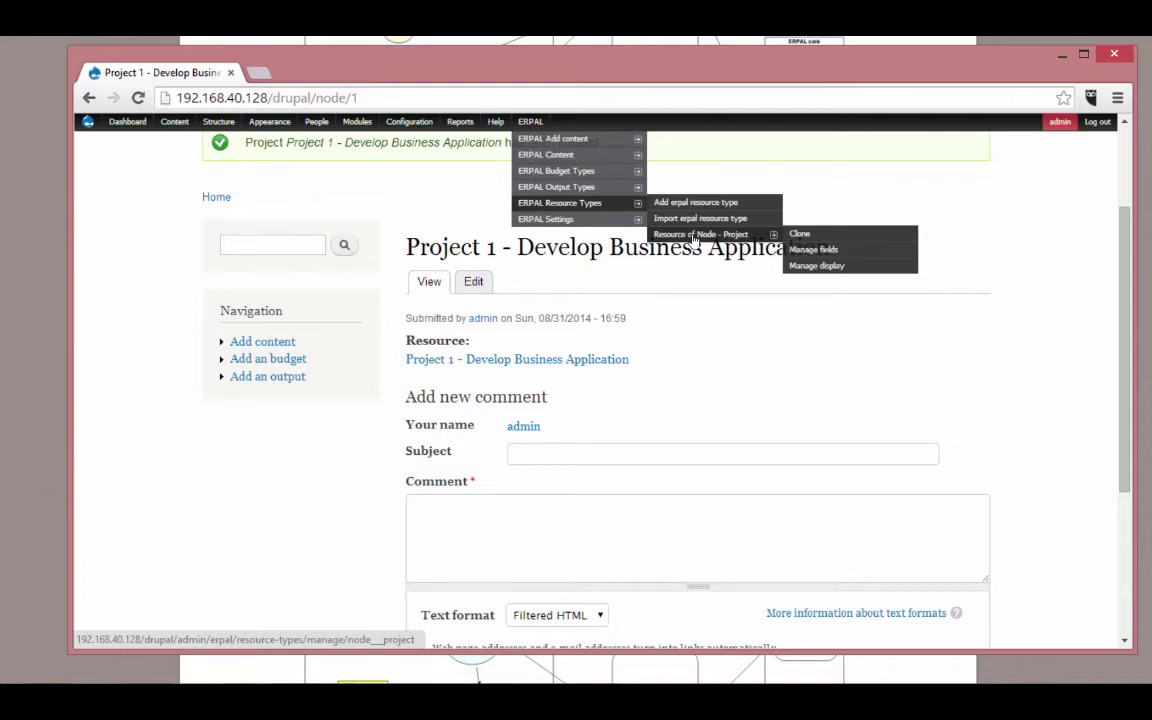
pyautogui.click(694, 236)
pyautogui.click(938, 174)
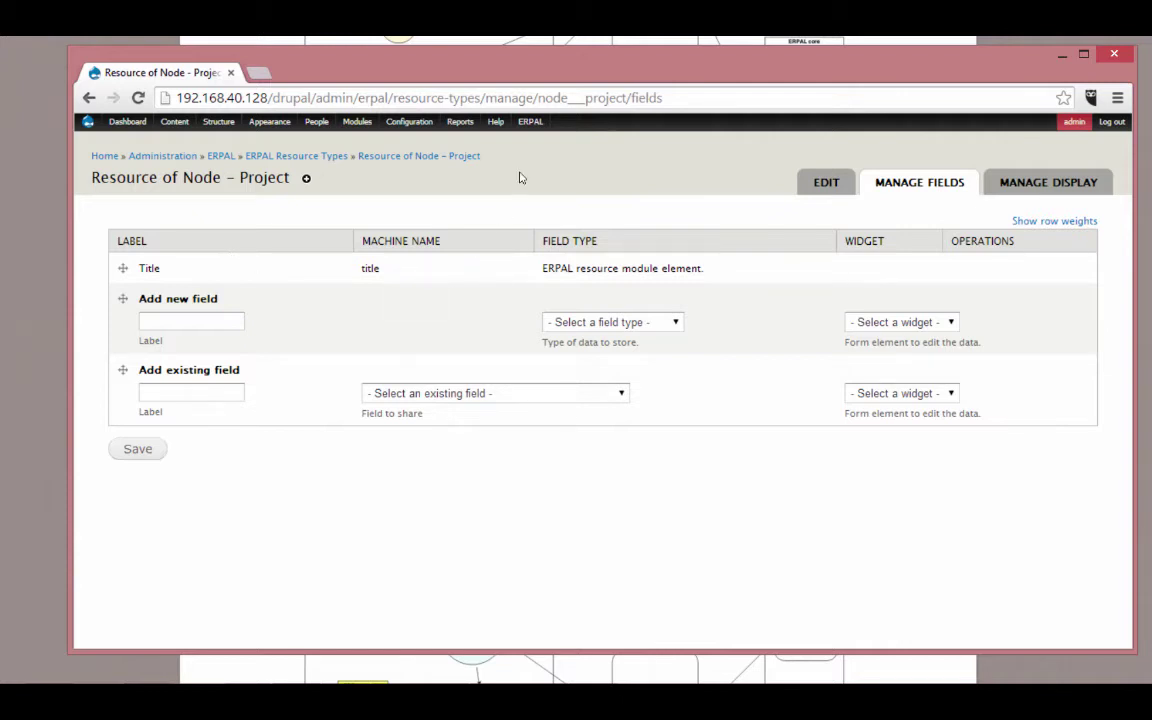
pyautogui.moveTo(532, 176)
pyautogui.moveTo(226, 126)
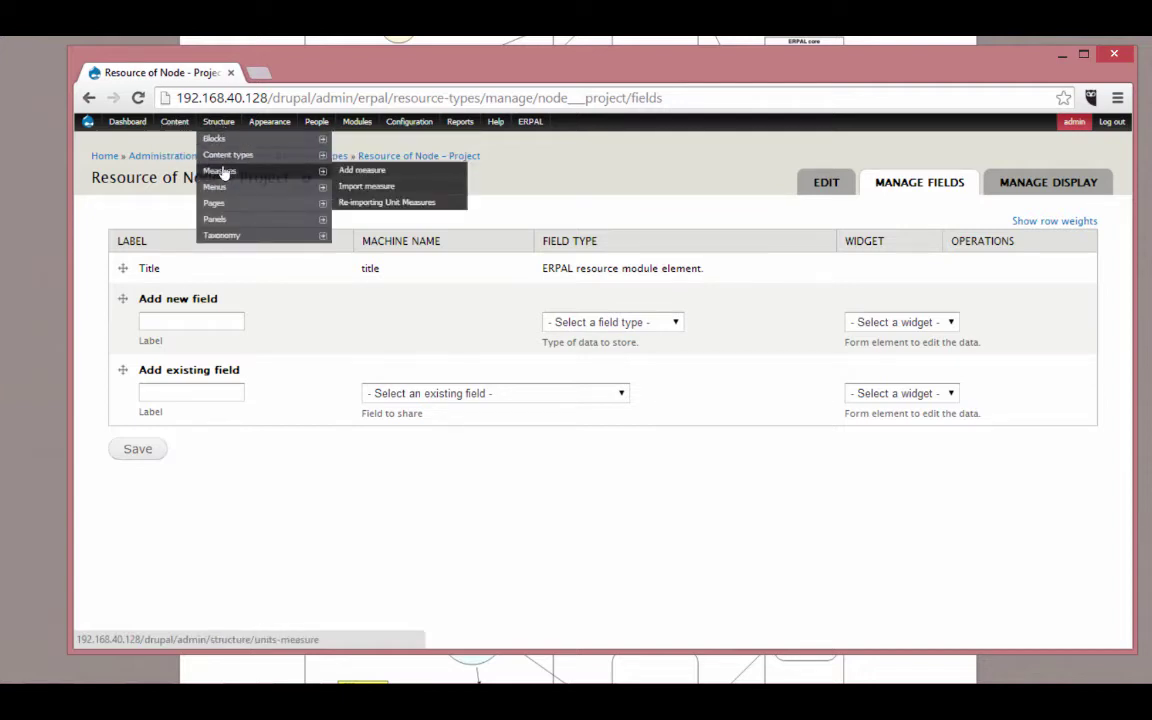
# - Open Structure > Measures to see the Time and Money measures
pyautogui.click(221, 173)
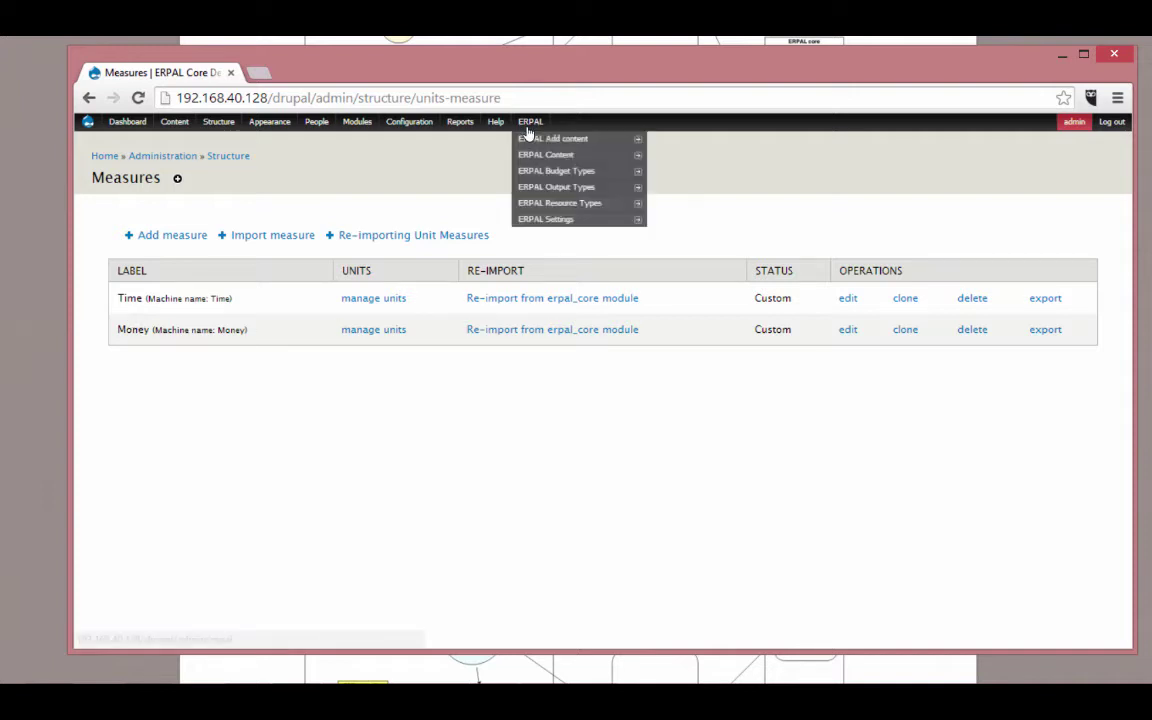
# - Open the Time budget type's Manage Fields page listing Total, Available, Negative and Resource
pyautogui.click(540, 171)
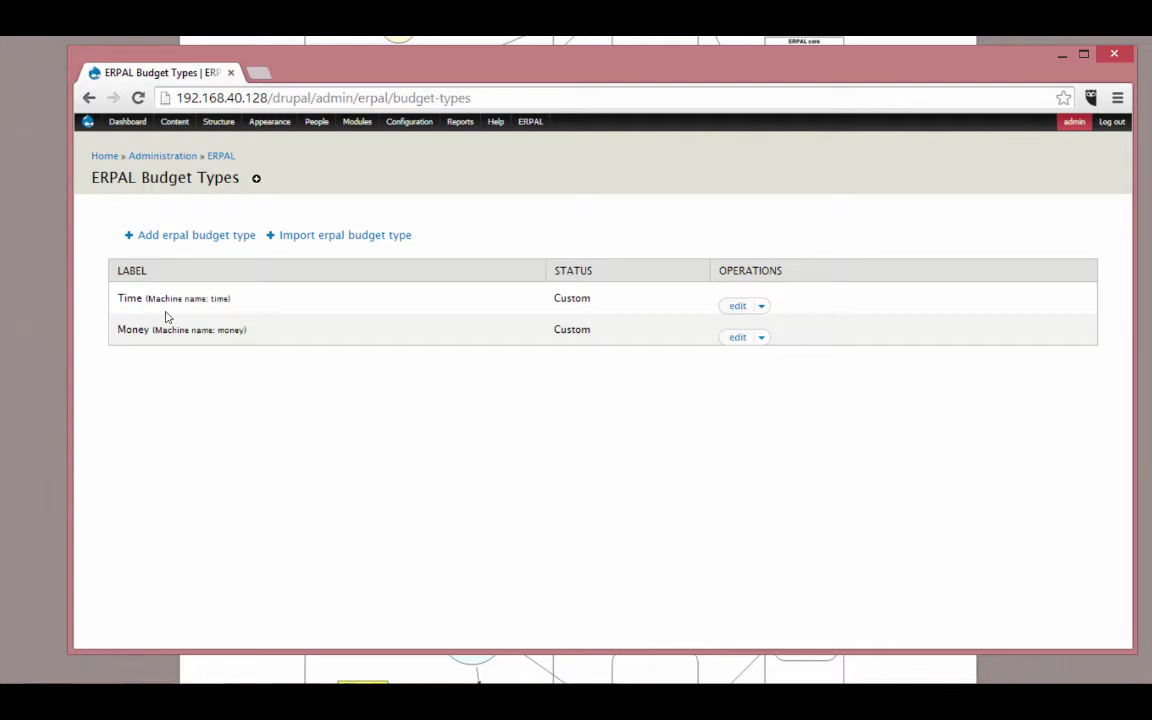
pyautogui.moveTo(216, 121)
pyautogui.moveTo(222, 172)
pyautogui.click(738, 306)
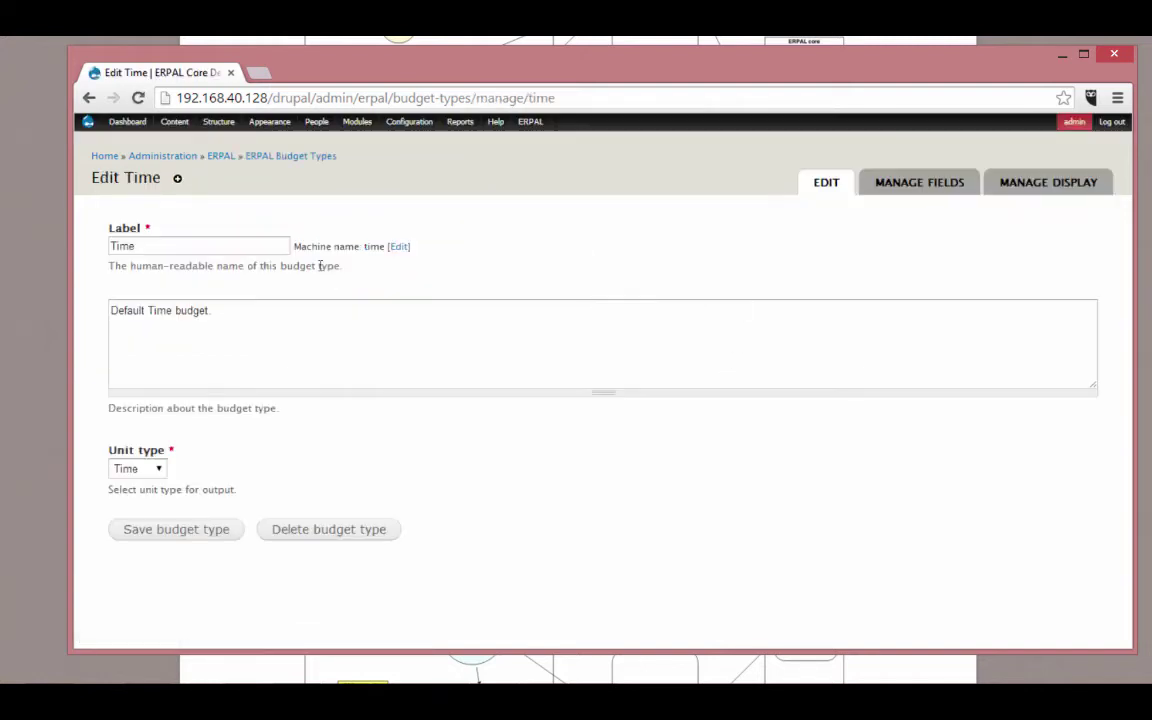
pyautogui.click(872, 184)
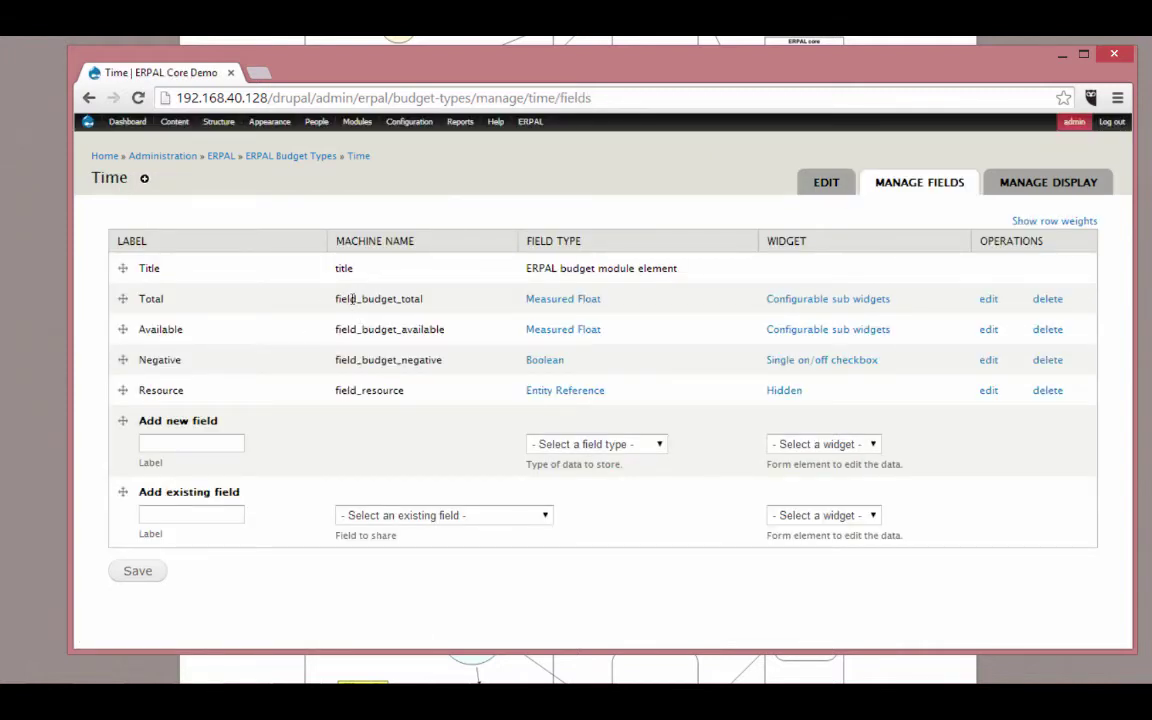
pyautogui.moveTo(350, 298); pyautogui.dragTo(412, 298)
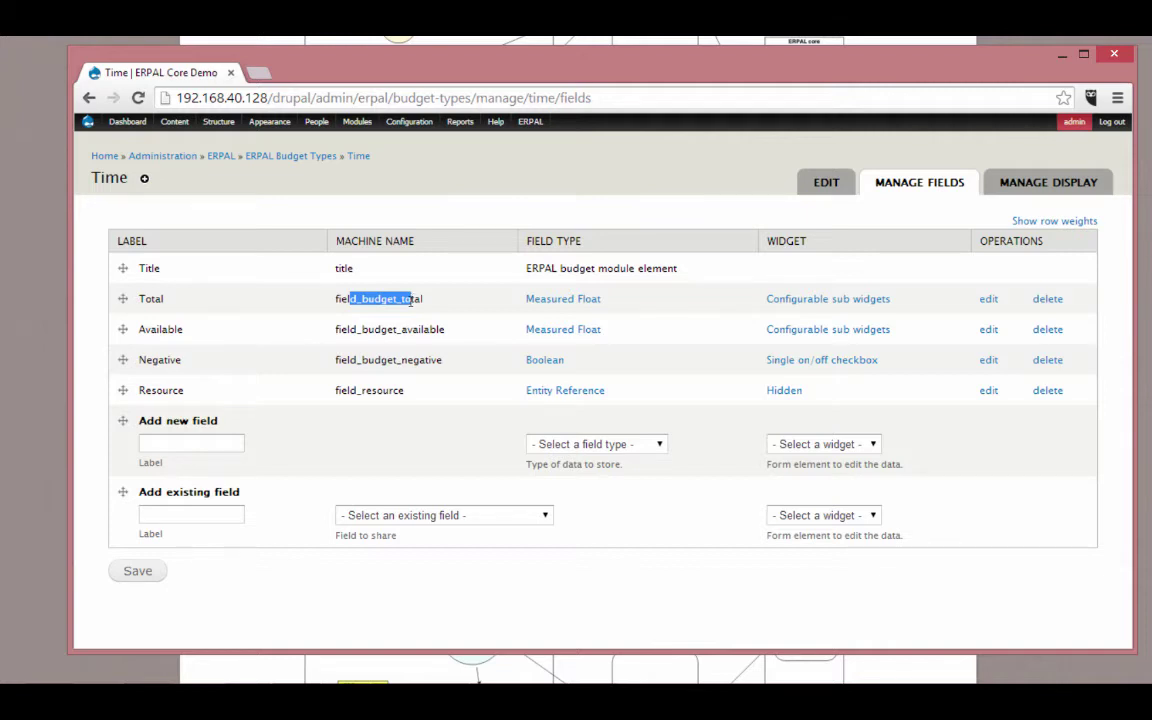
pyautogui.click(283, 263)
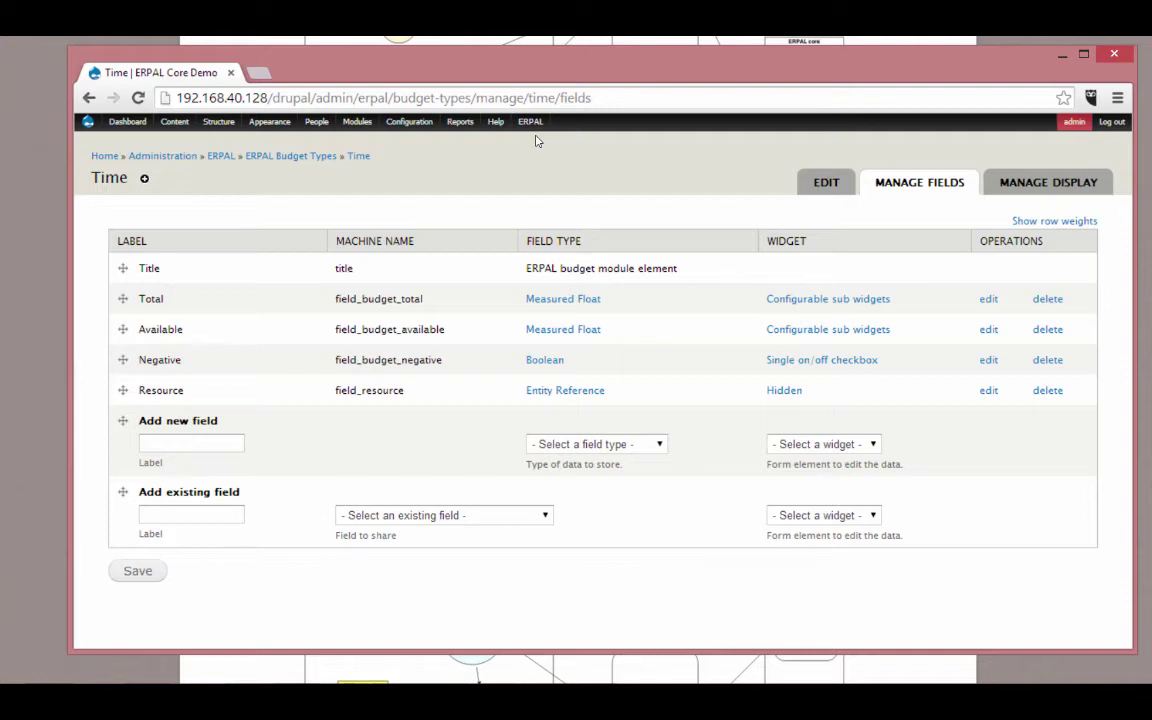
# - Review the Time output type's fields and settings, then return to the front page
pyautogui.moveTo(530, 124)
pyautogui.moveTo(536, 172)
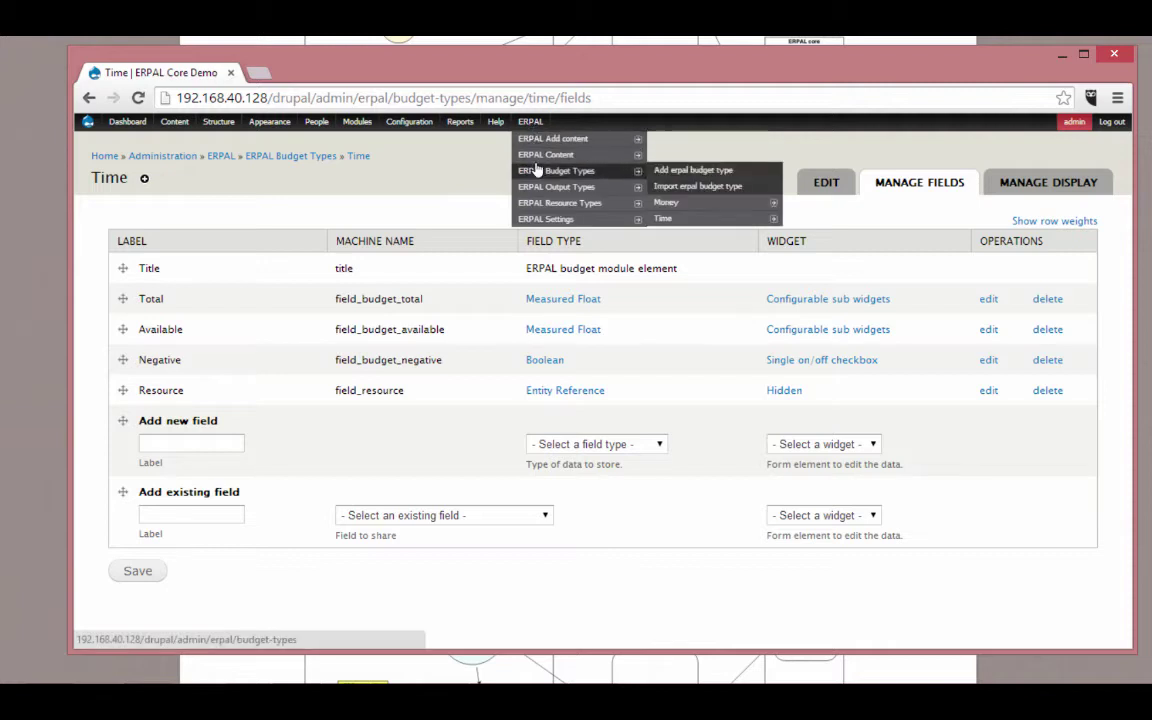
pyautogui.click(550, 187)
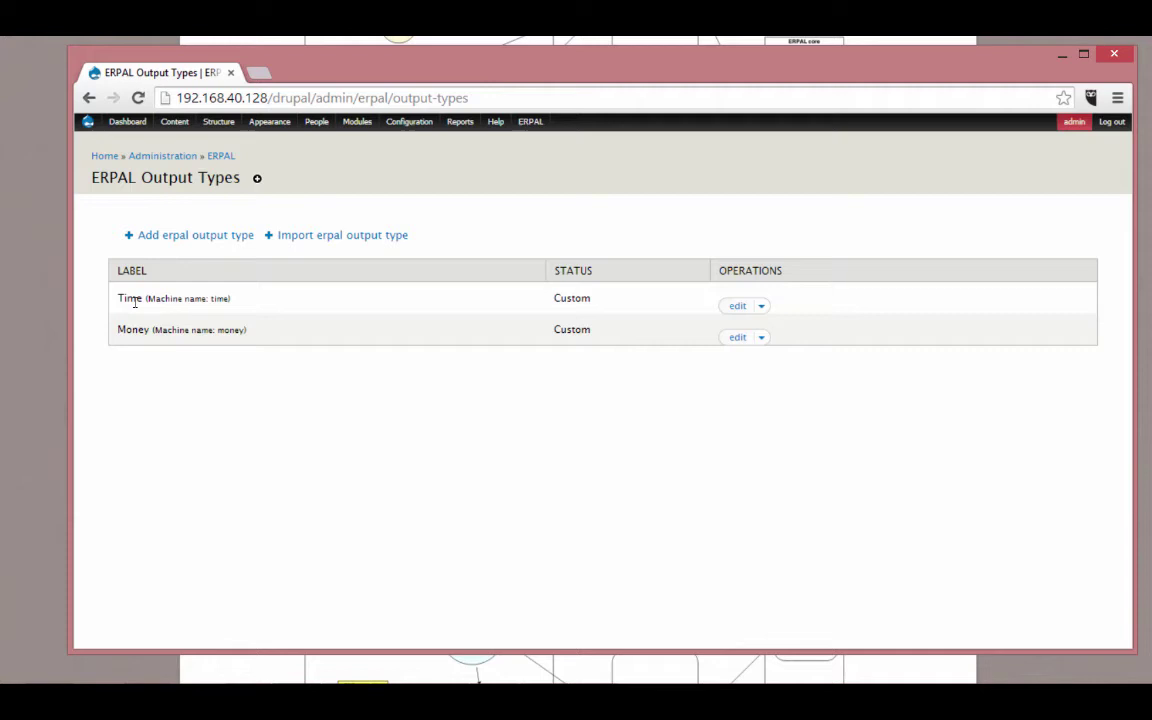
pyautogui.click(737, 305)
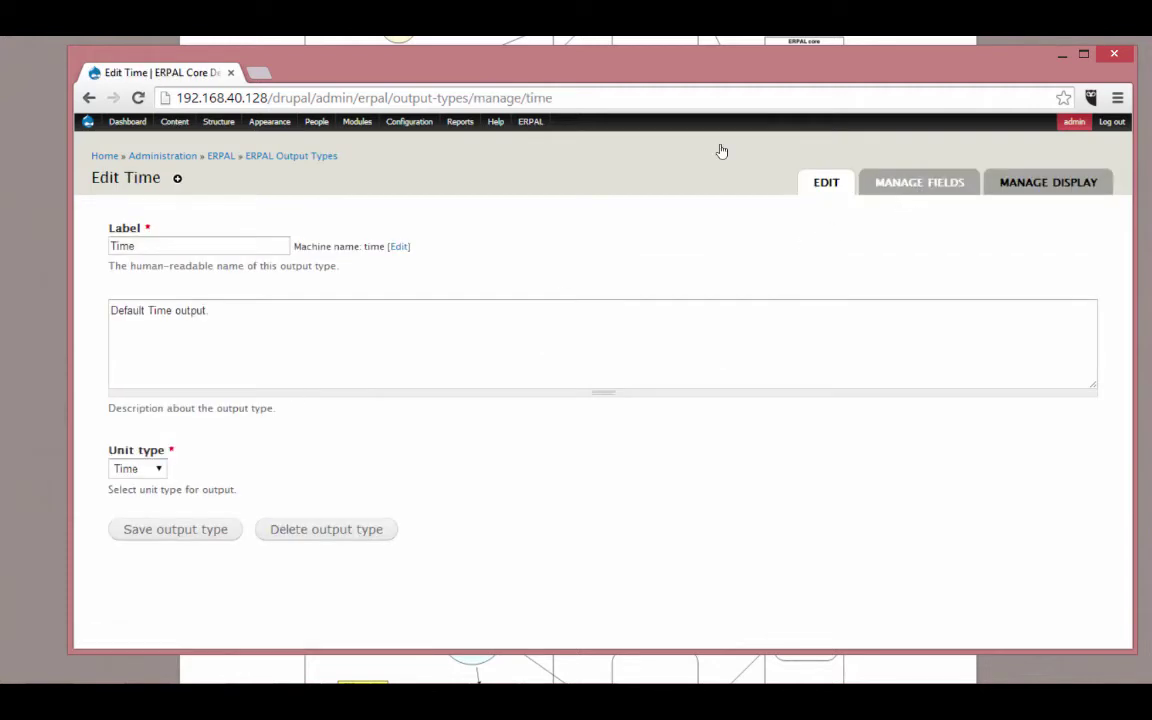
pyautogui.click(919, 182)
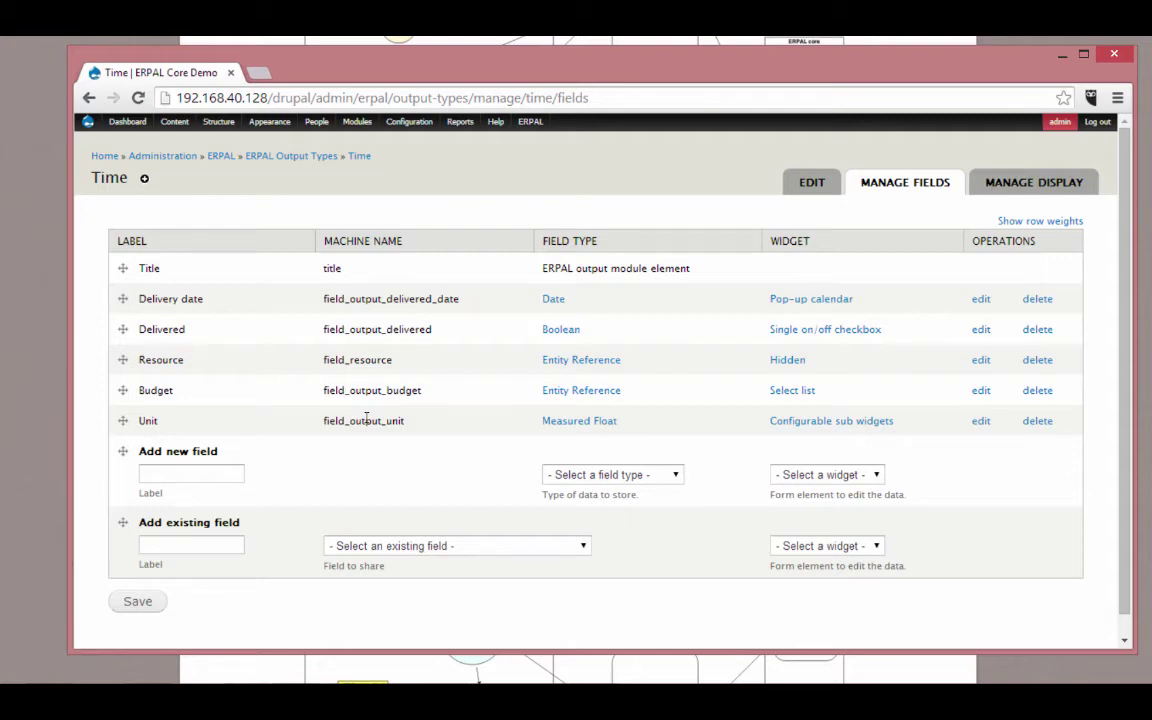
pyautogui.click(812, 184)
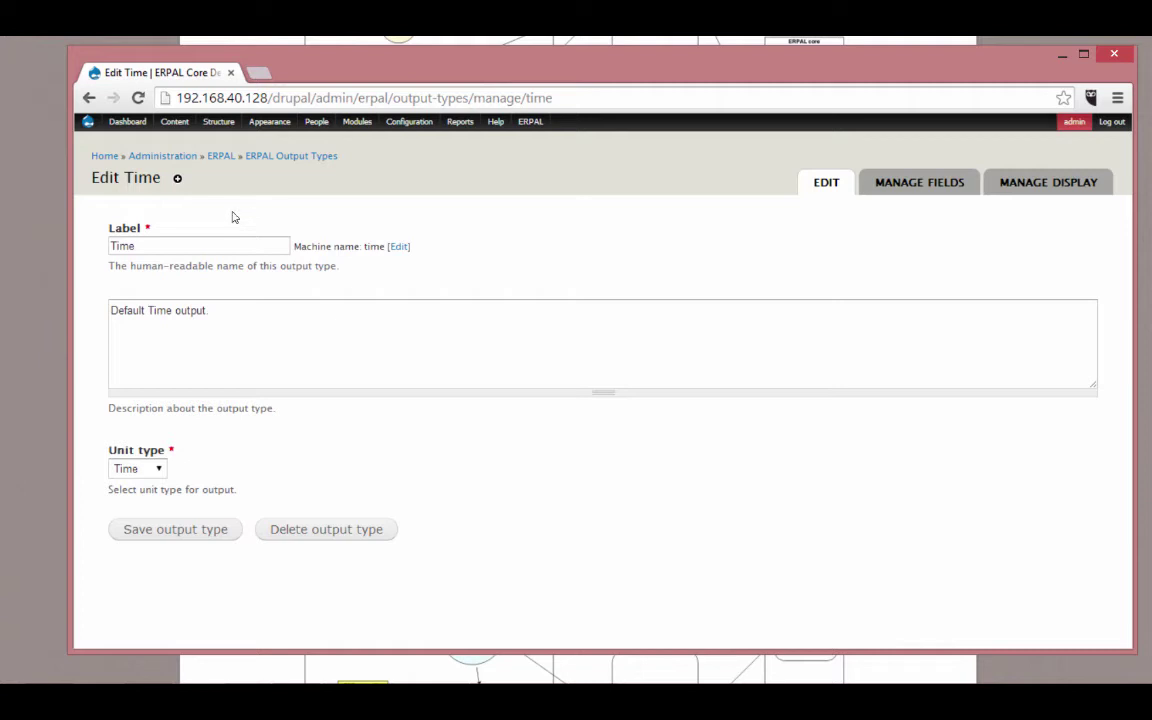
pyautogui.click(104, 156)
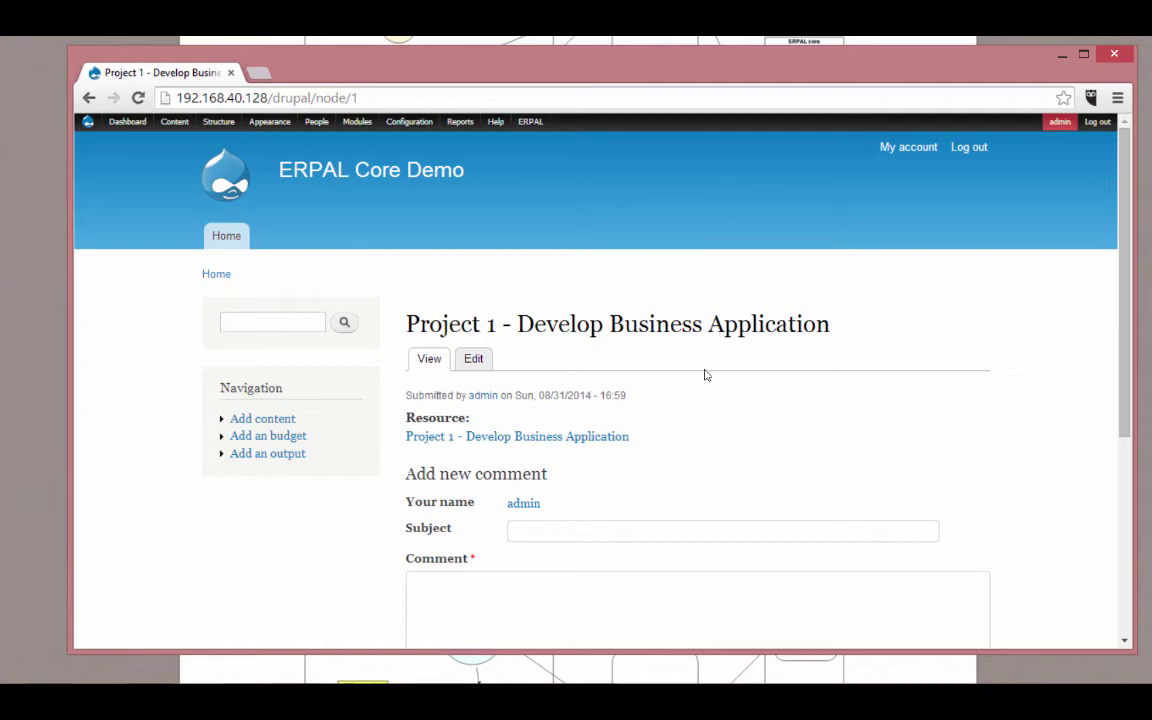
# - Open the Project 1 resource page and highlight its title
pyautogui.click(545, 437)
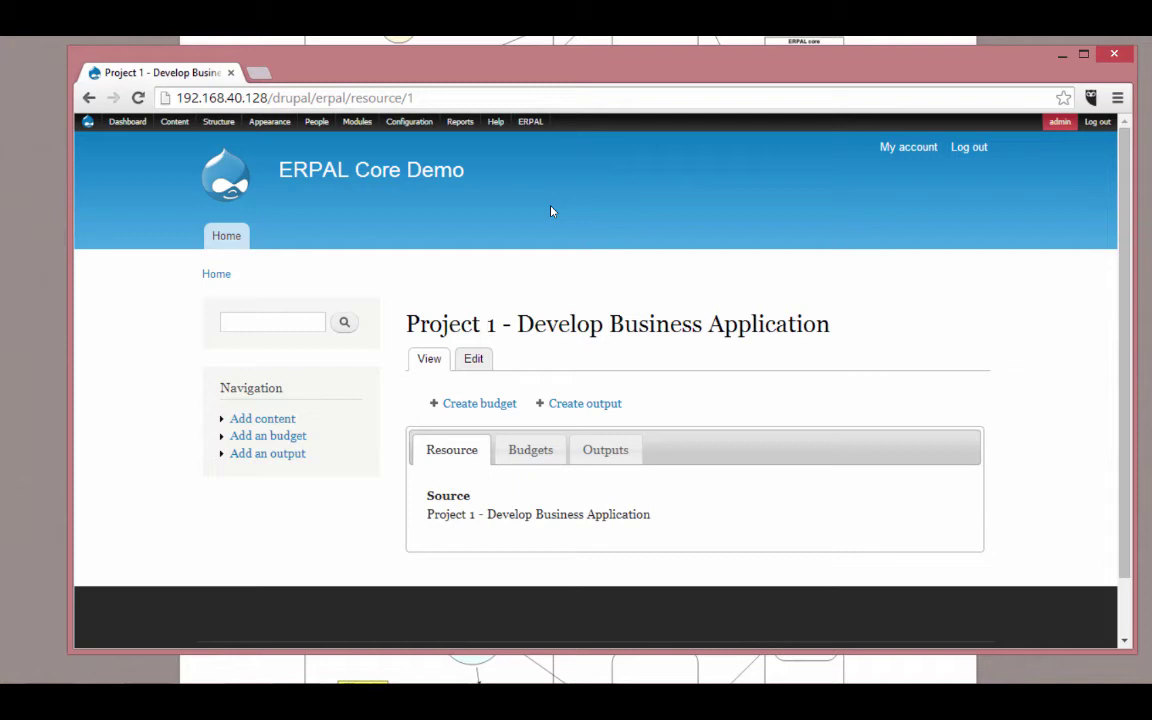
pyautogui.moveTo(536, 124)
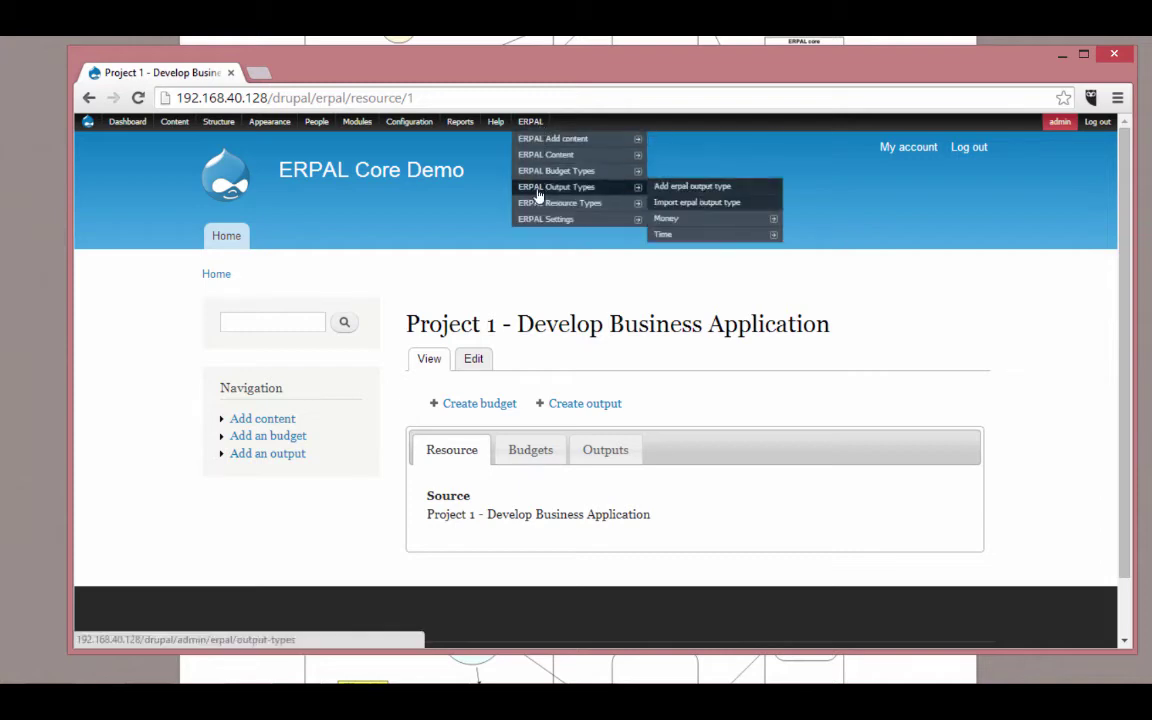
pyautogui.moveTo(538, 220)
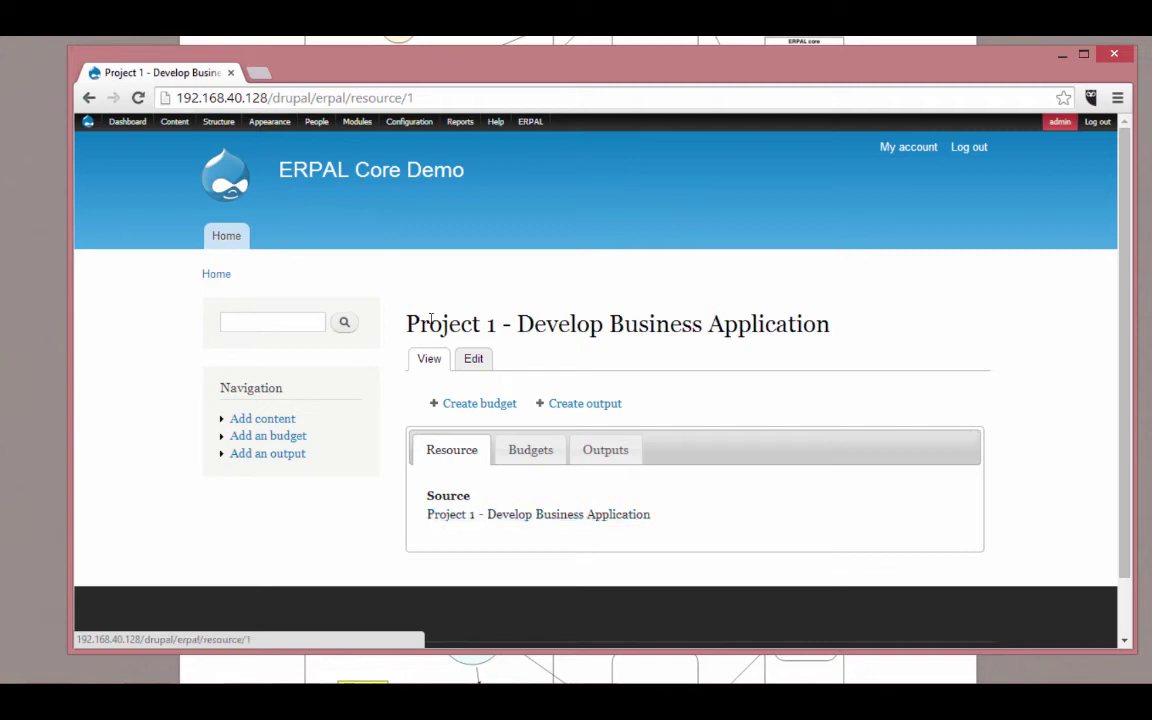
pyautogui.moveTo(419, 320); pyautogui.dragTo(635, 326)
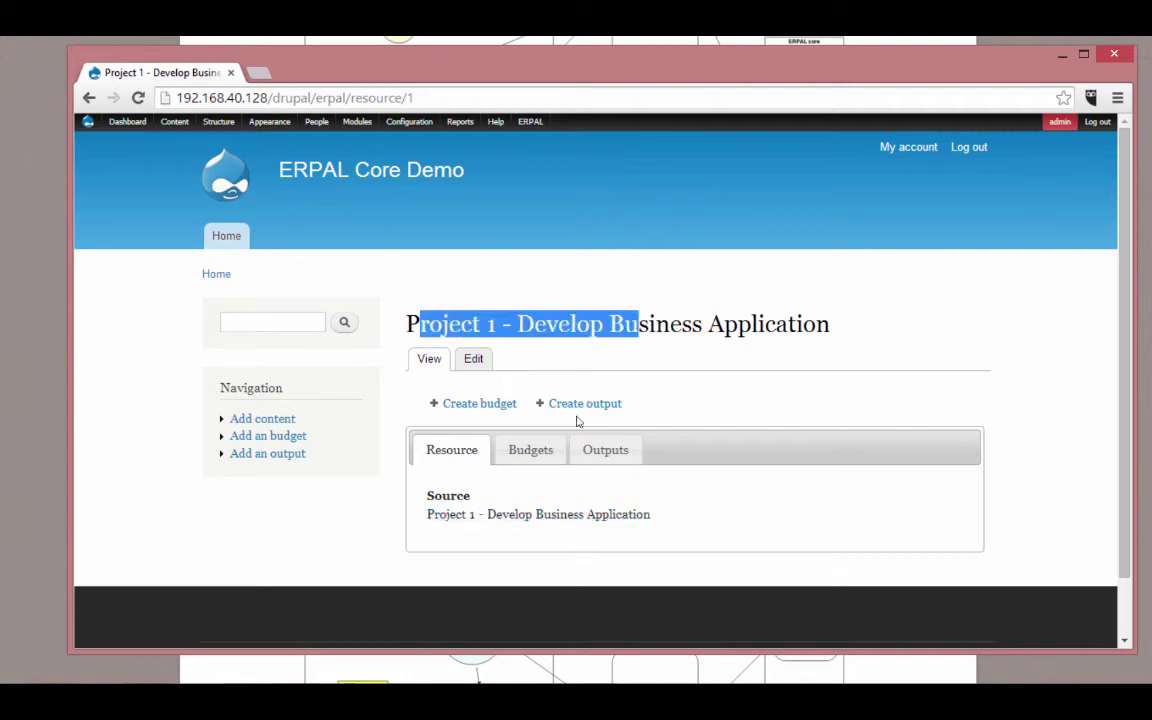
# - Confirm the resource's Budgets and Outputs tabs are empty, then begin a new Time budget
pyautogui.click(530, 449)
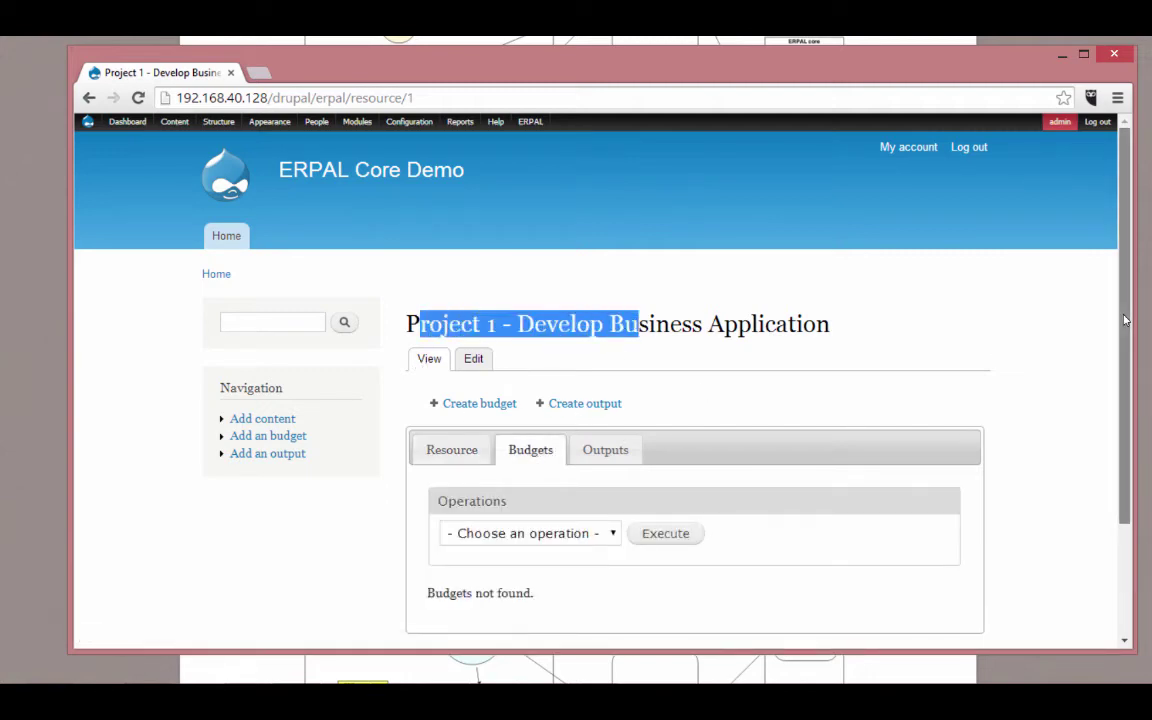
pyautogui.scroll(-2, 995, 347)
pyautogui.click(605, 336)
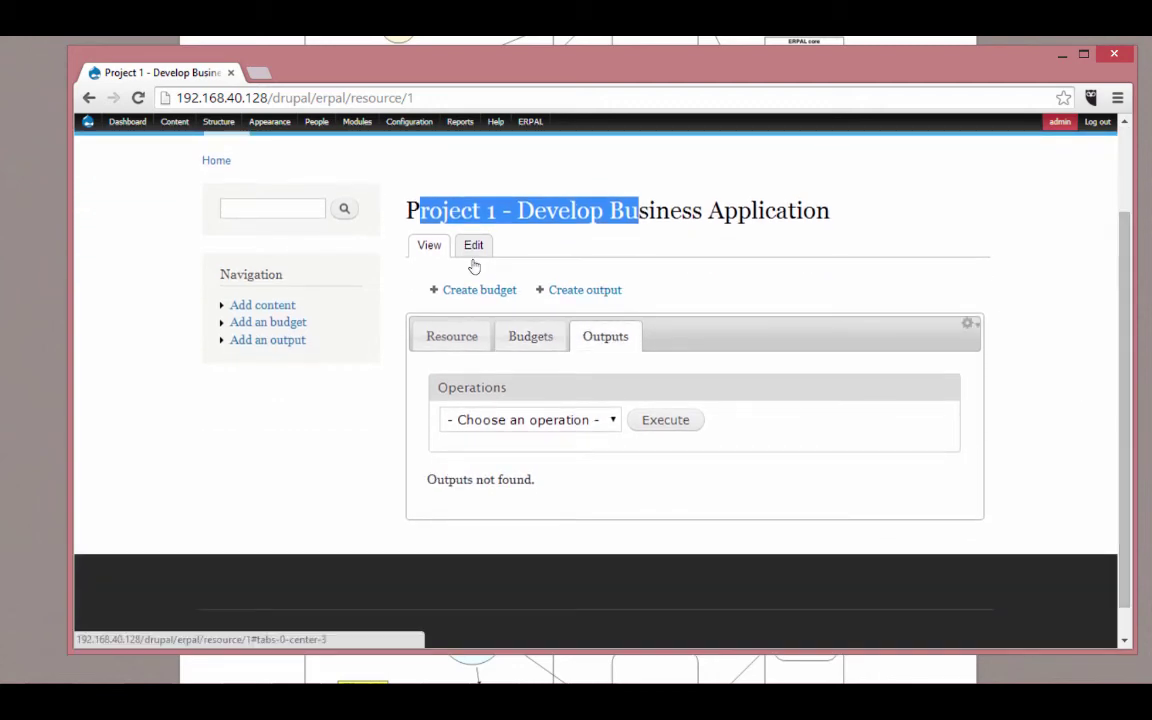
pyautogui.click(479, 290)
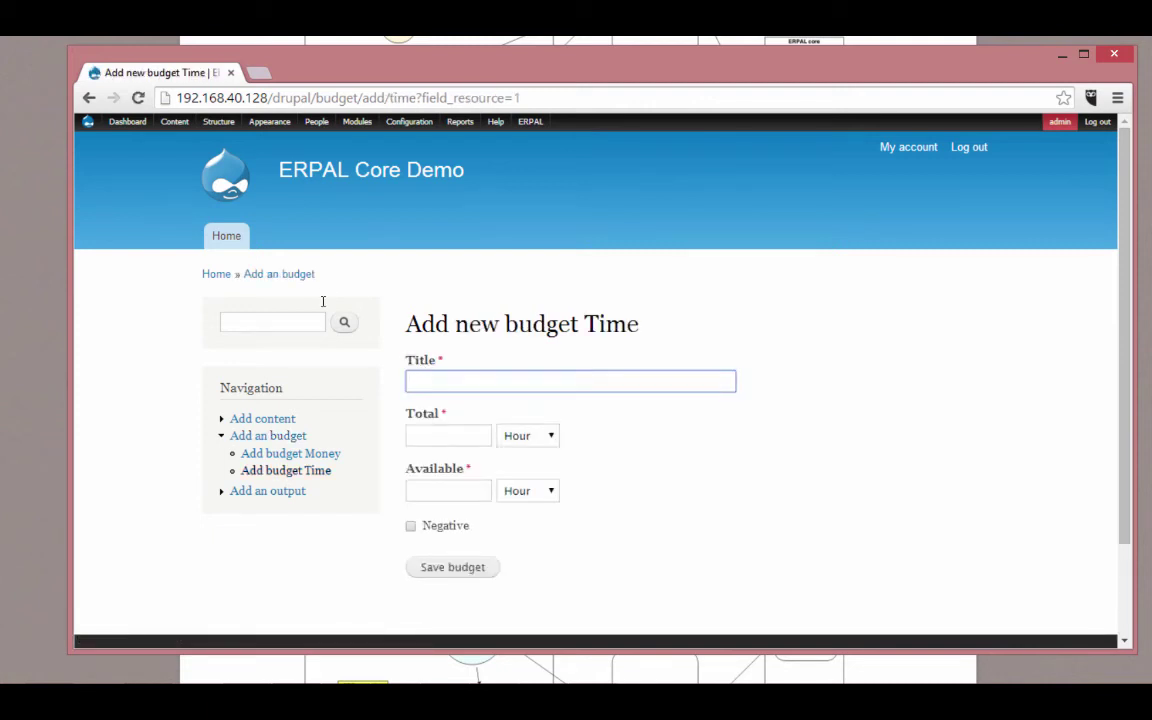
# - Save the Time budget 'Initial planning of project' with 100 hours total and 100 available
pyautogui.write('Init')
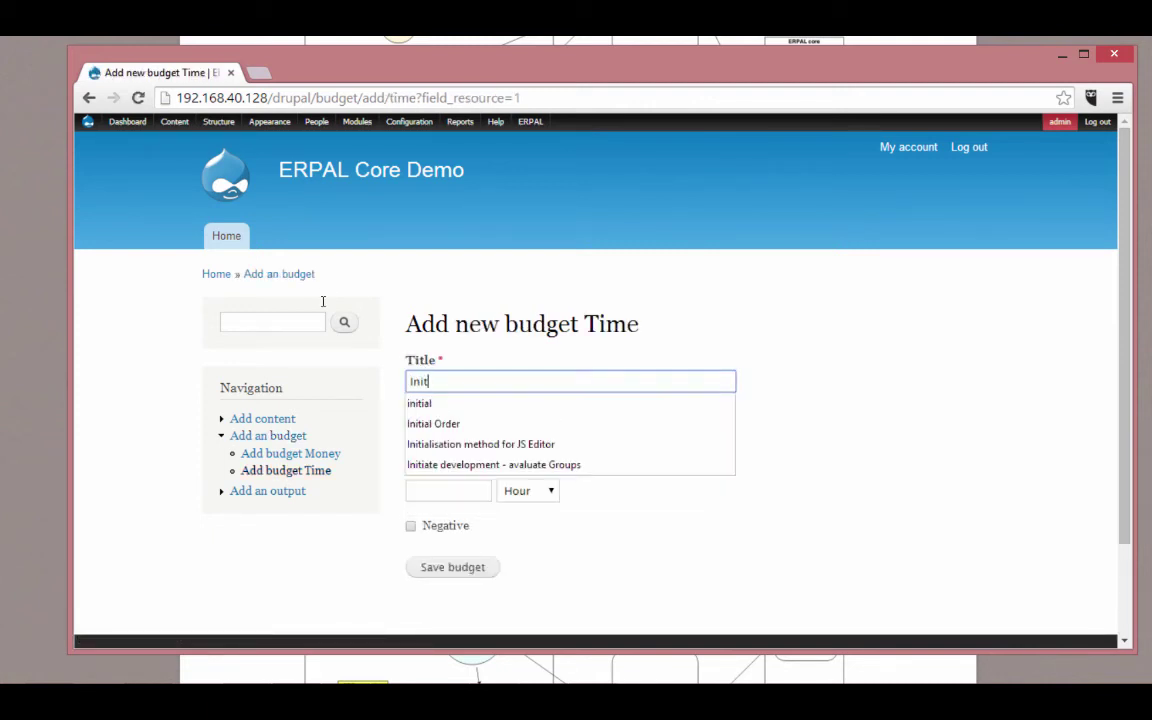
pyautogui.write('ial plan')
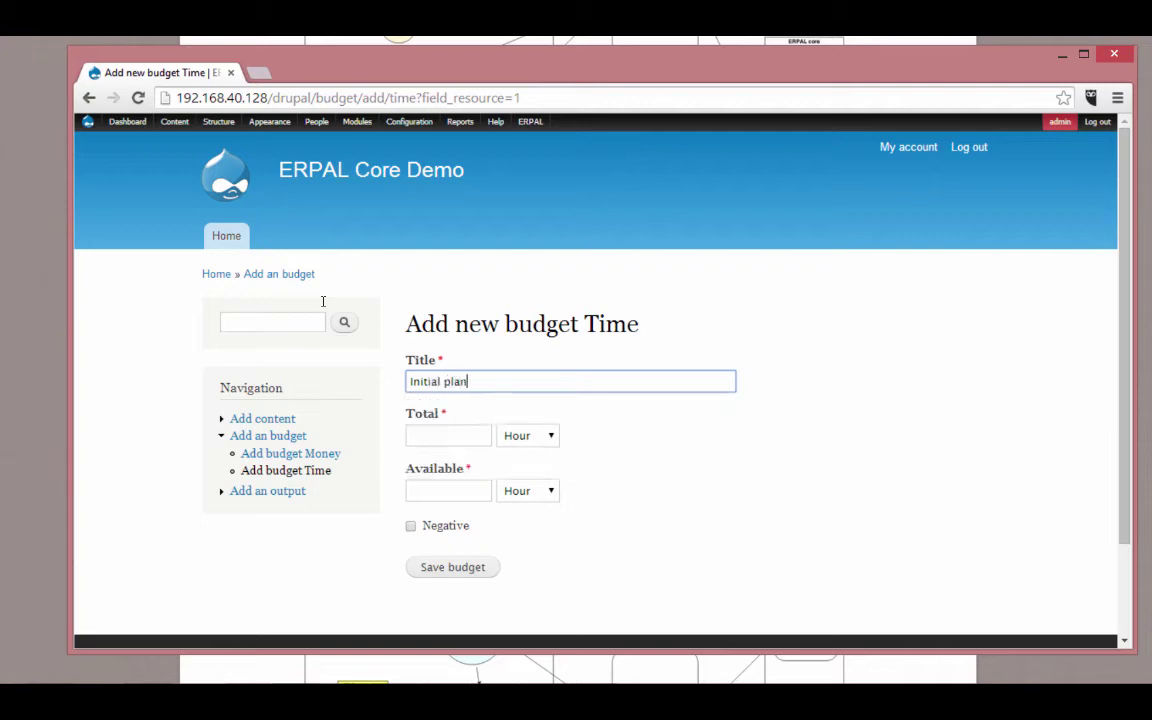
pyautogui.write('ning p')
pyautogui.write('f project')
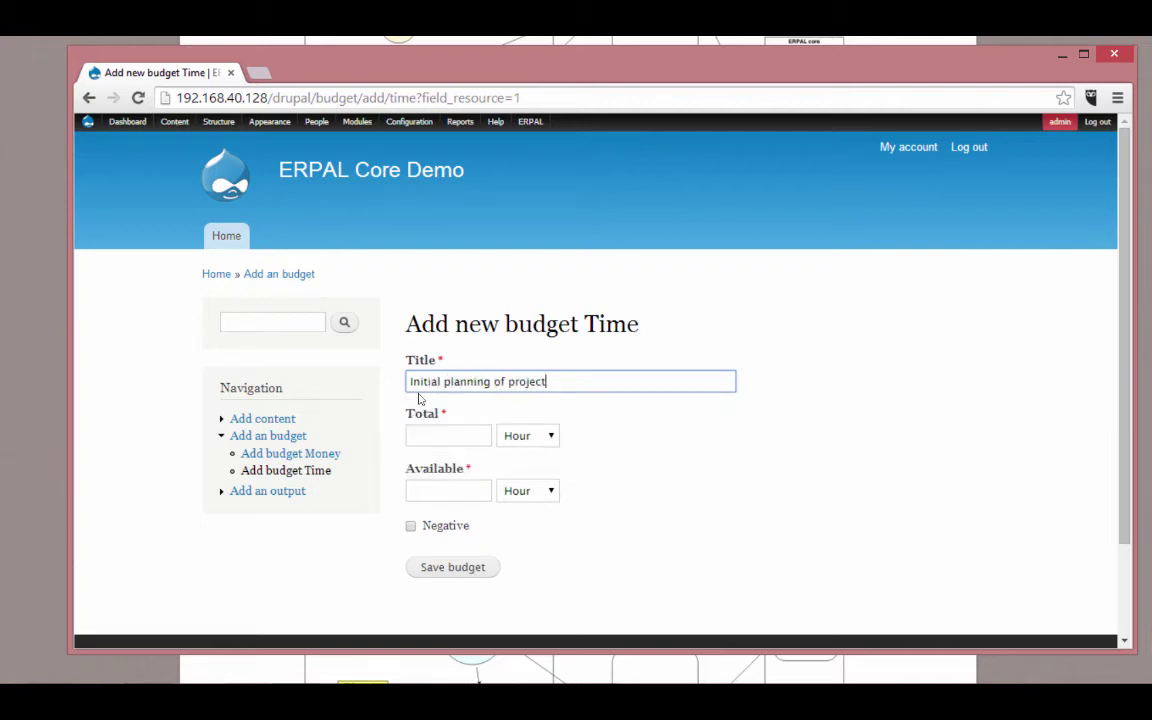
pyautogui.press('Tab')
pyautogui.write('100')
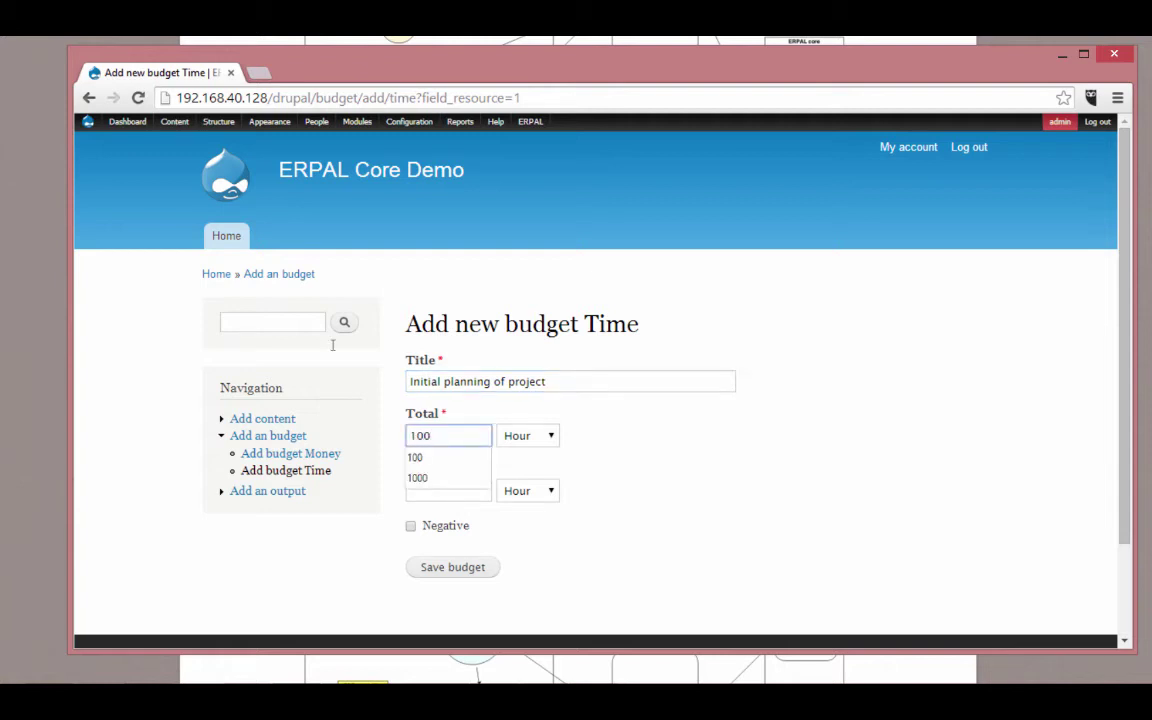
pyautogui.press('Tab')
pyautogui.press('Tab')
pyautogui.write('1')
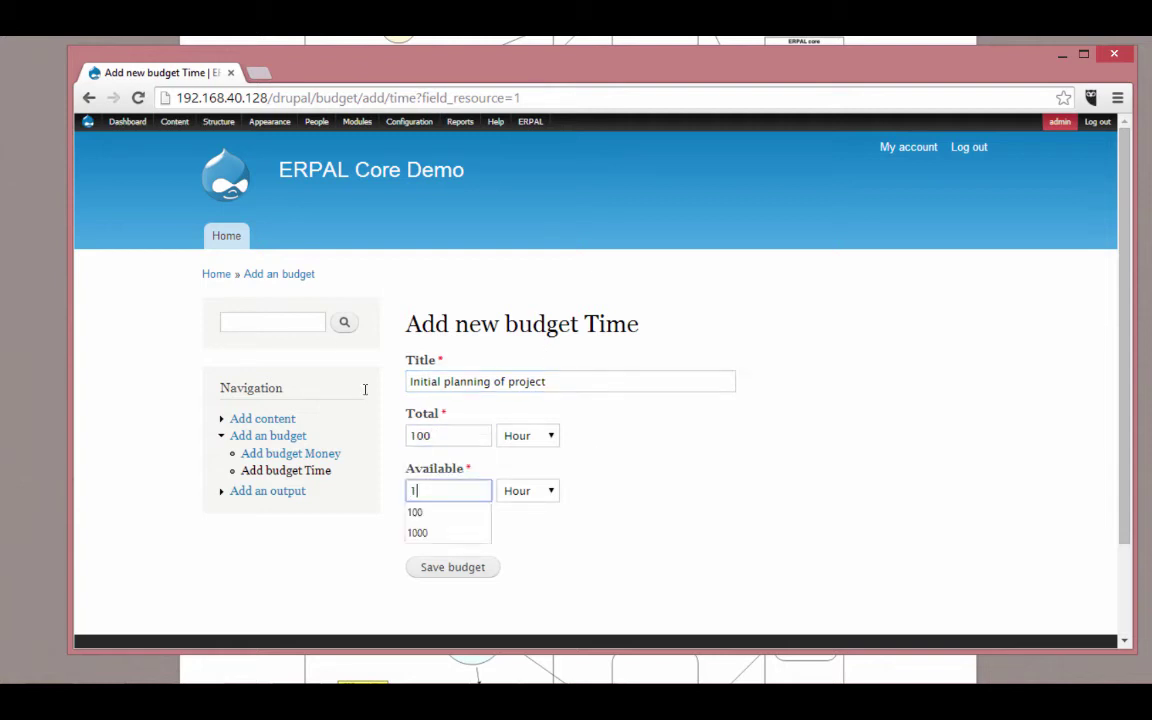
pyautogui.write('00')
pyautogui.click(707, 455)
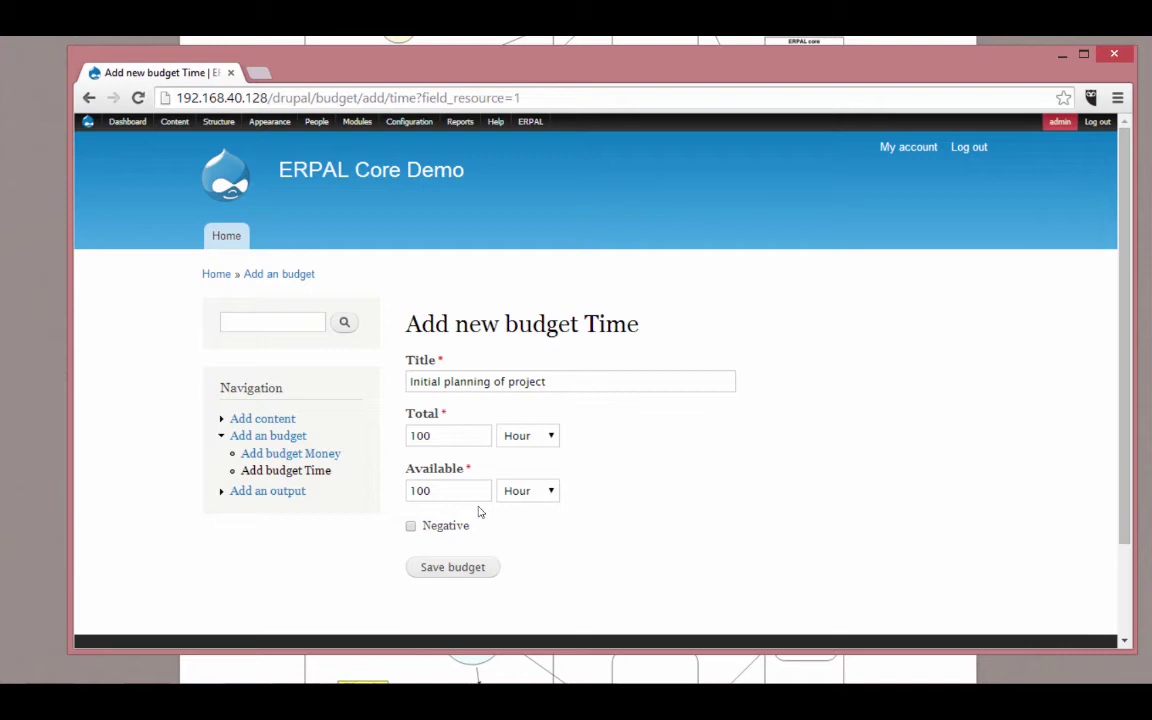
pyautogui.click(449, 570)
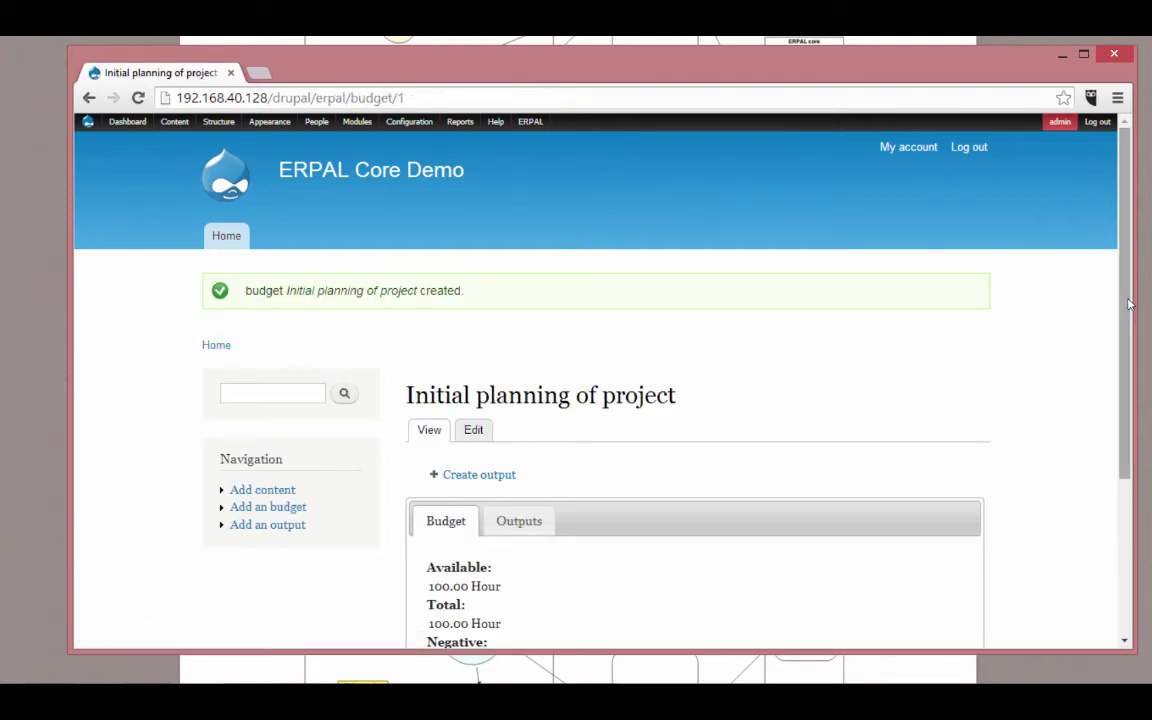
pyautogui.scroll(-3, 1125, 304)
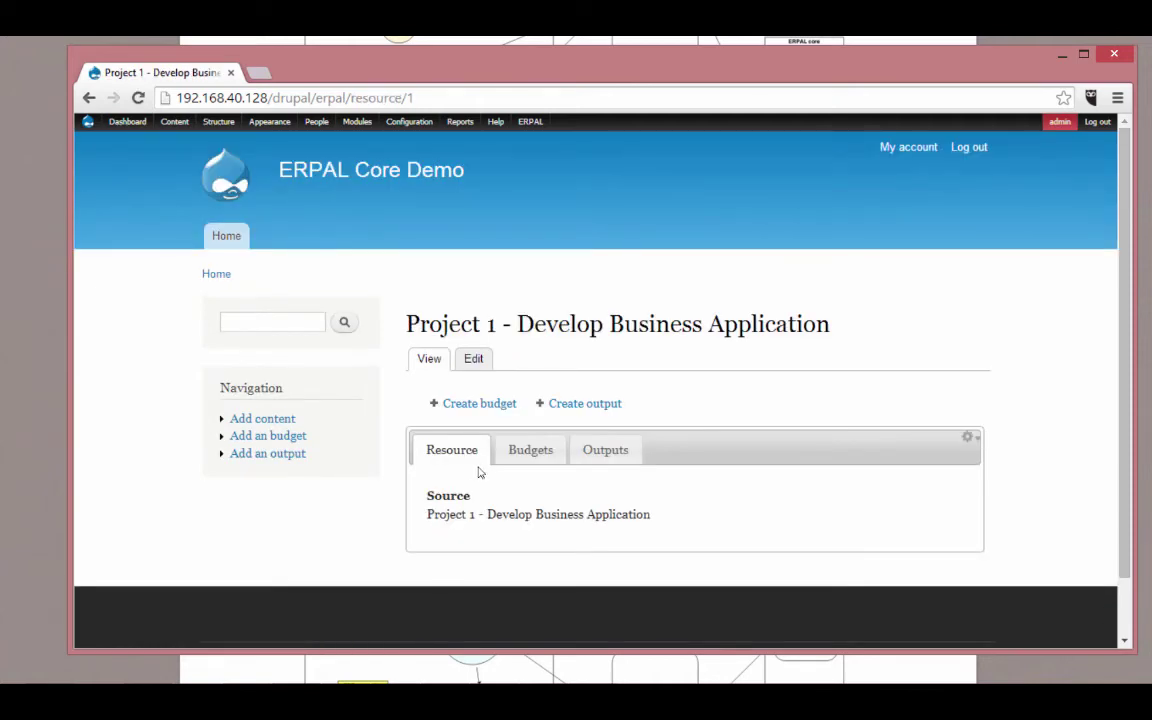
# - Start a Money budget 'Total expenses to have a positive profit' with 10000 total and available
pyautogui.click(472, 406)
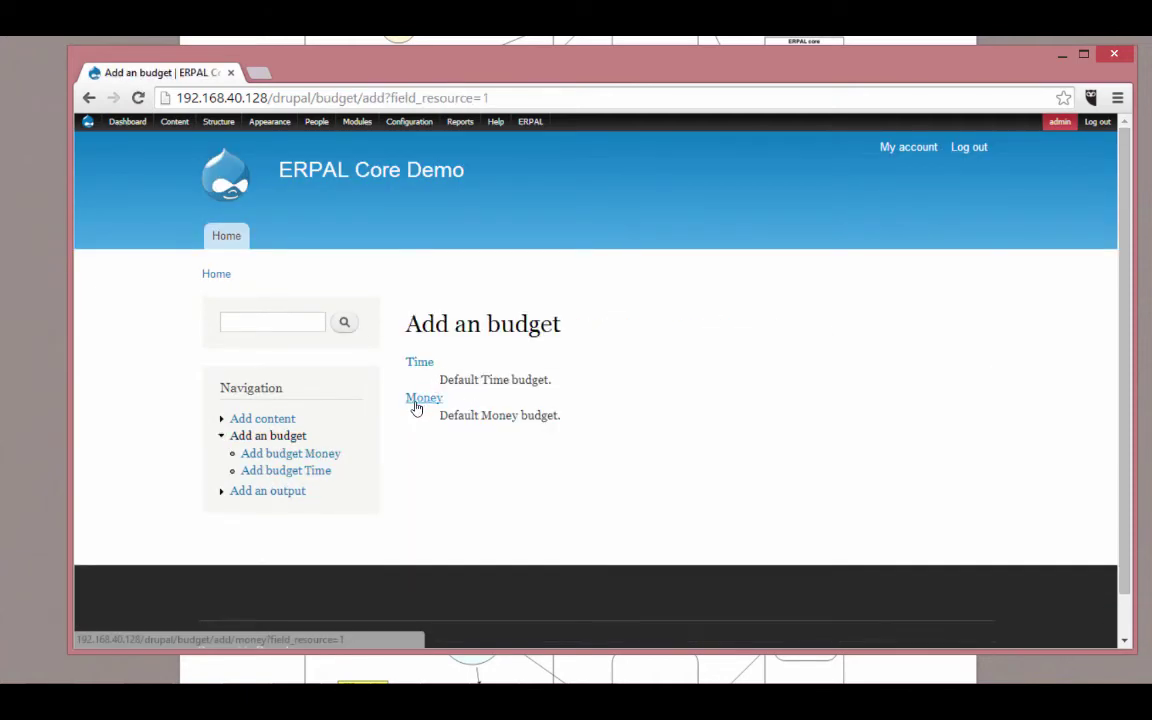
pyautogui.click(418, 400)
pyautogui.click(433, 386)
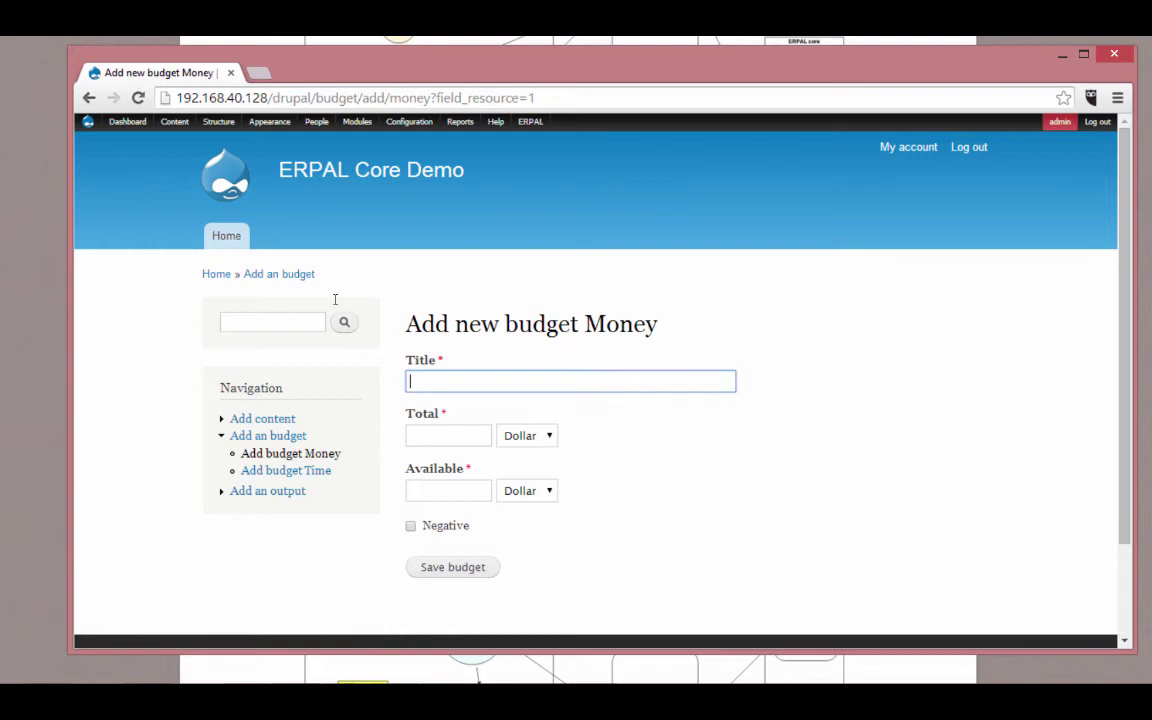
pyautogui.write('Total expenses to have a pos')
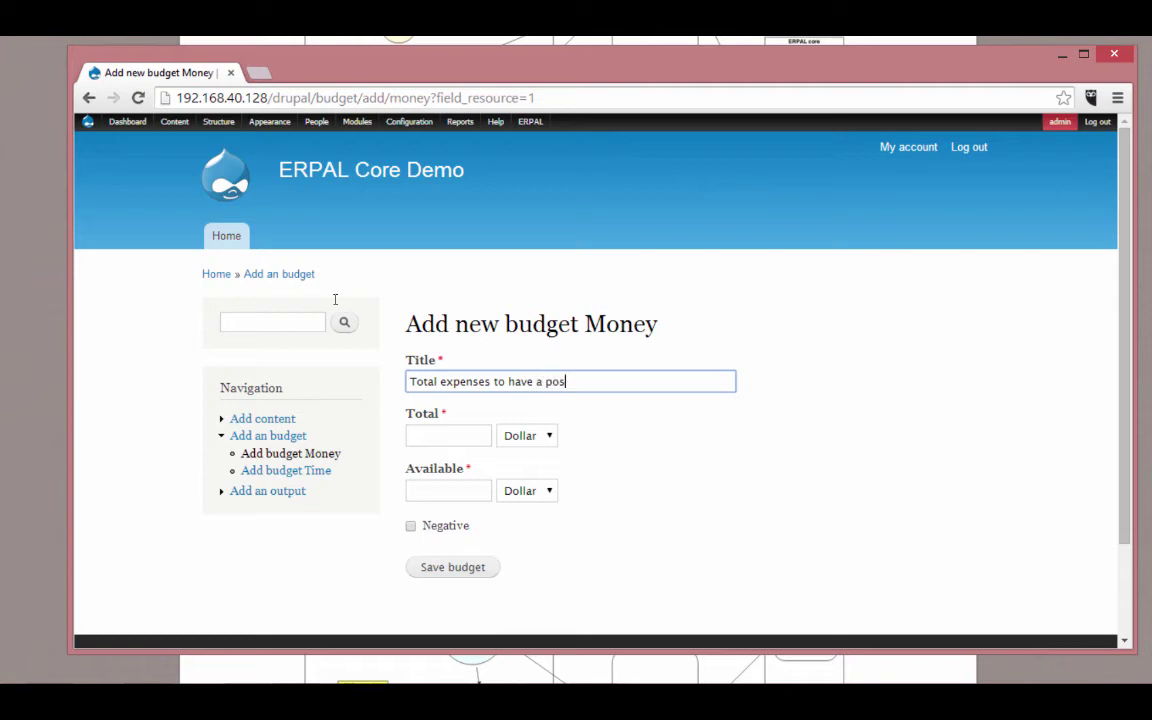
pyautogui.write('itive profit')
pyautogui.click(436, 430)
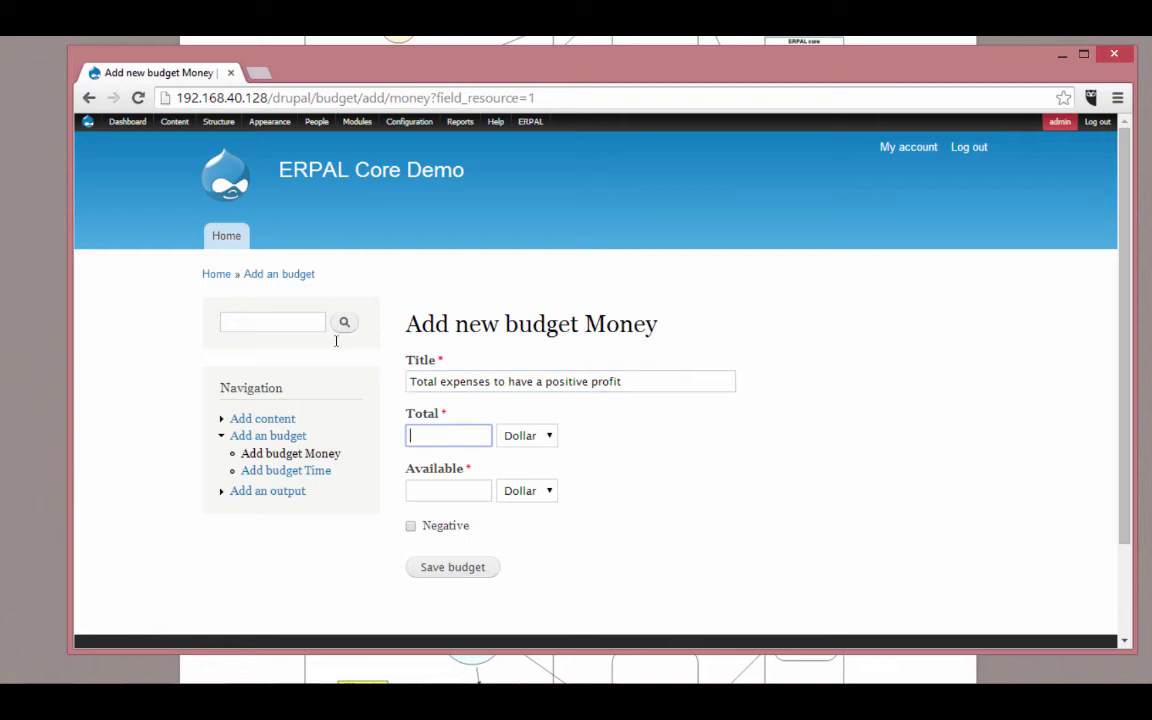
pyautogui.write('10000')
pyautogui.click(438, 489)
pyautogui.write('10000')
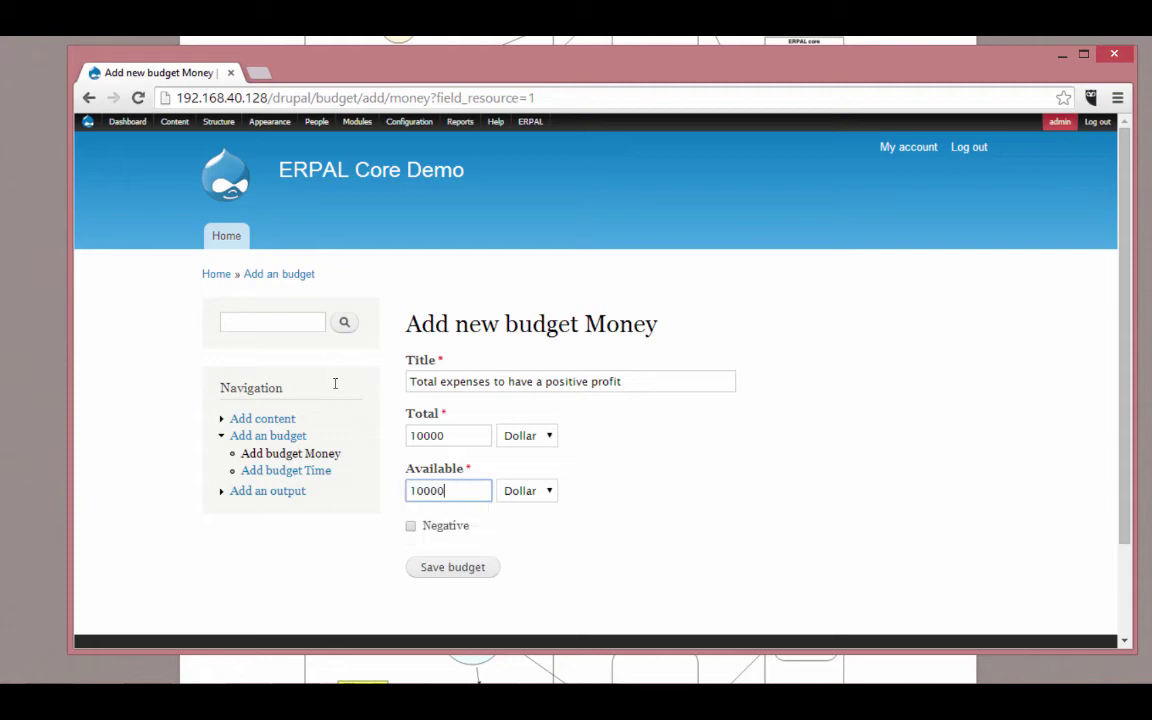
# - Set both budget currencies to Euro, save it, and return to the Project 1 resource page
pyautogui.click(538, 437)
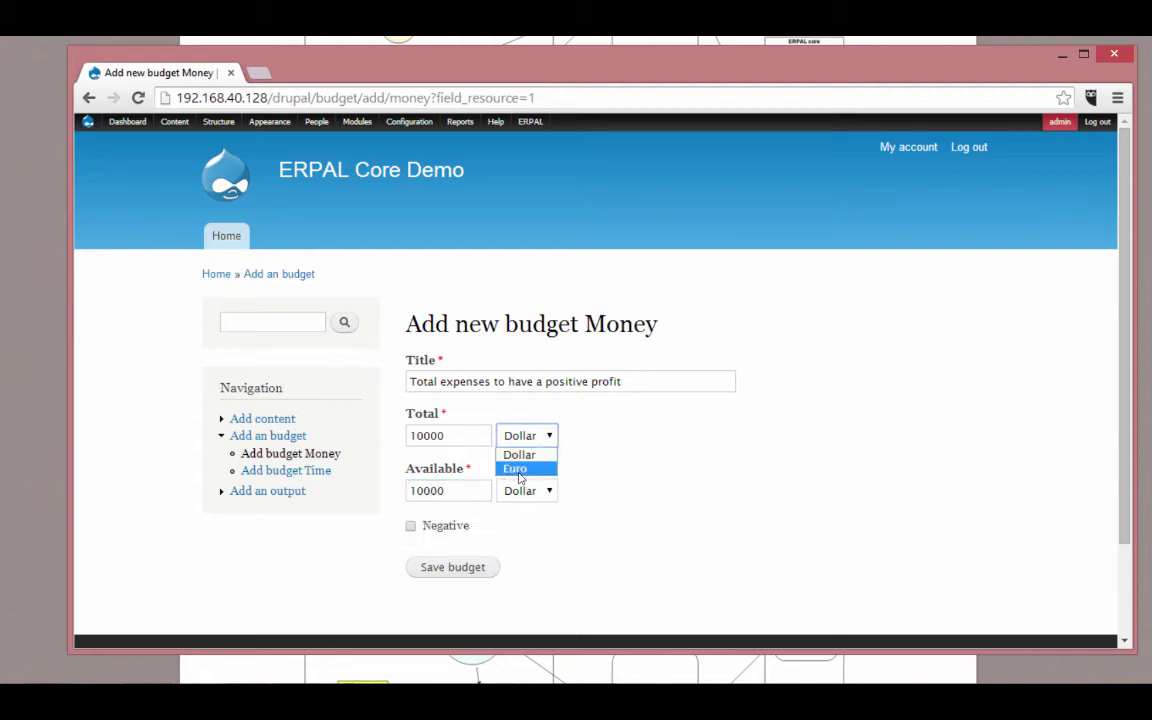
pyautogui.click(516, 468)
pyautogui.click(527, 490)
pyautogui.click(516, 524)
pyautogui.click(520, 331)
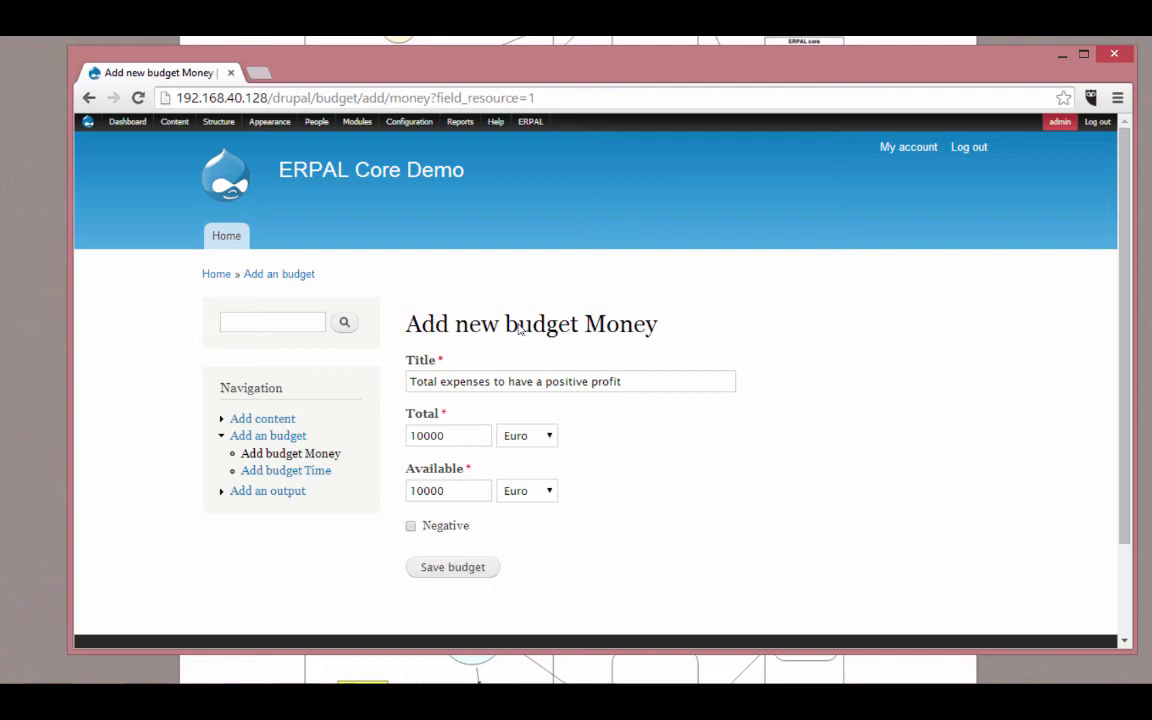
pyautogui.click(466, 567)
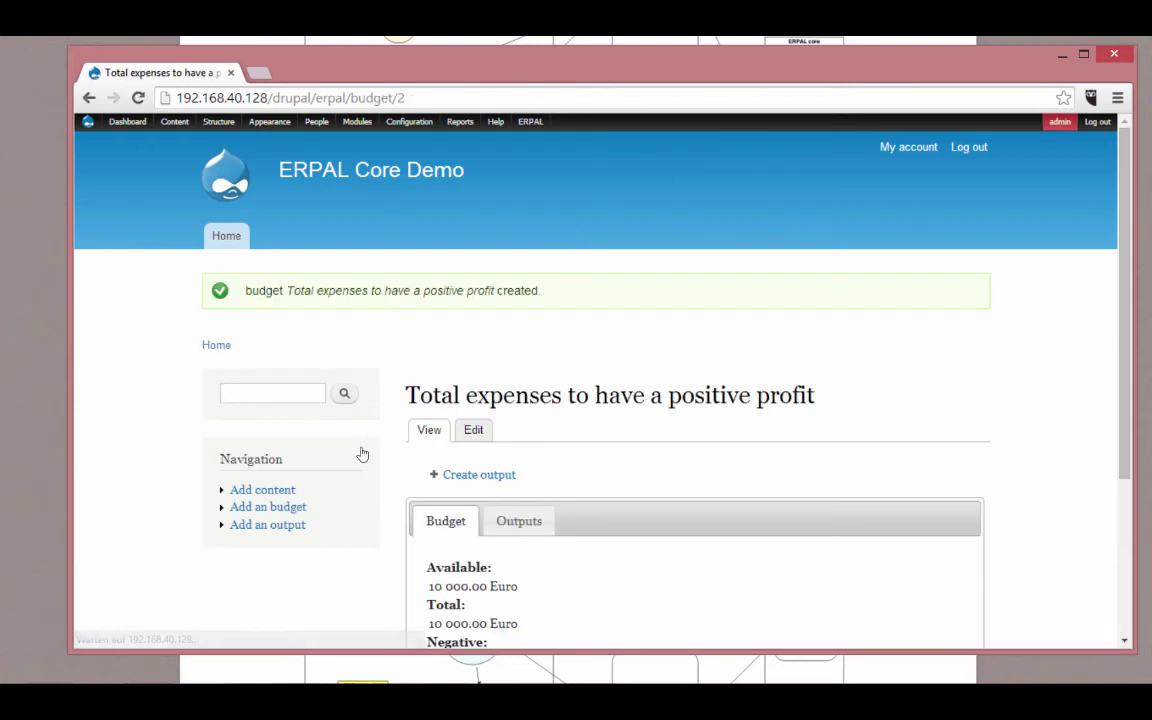
pyautogui.scroll(-2, 600, 480)
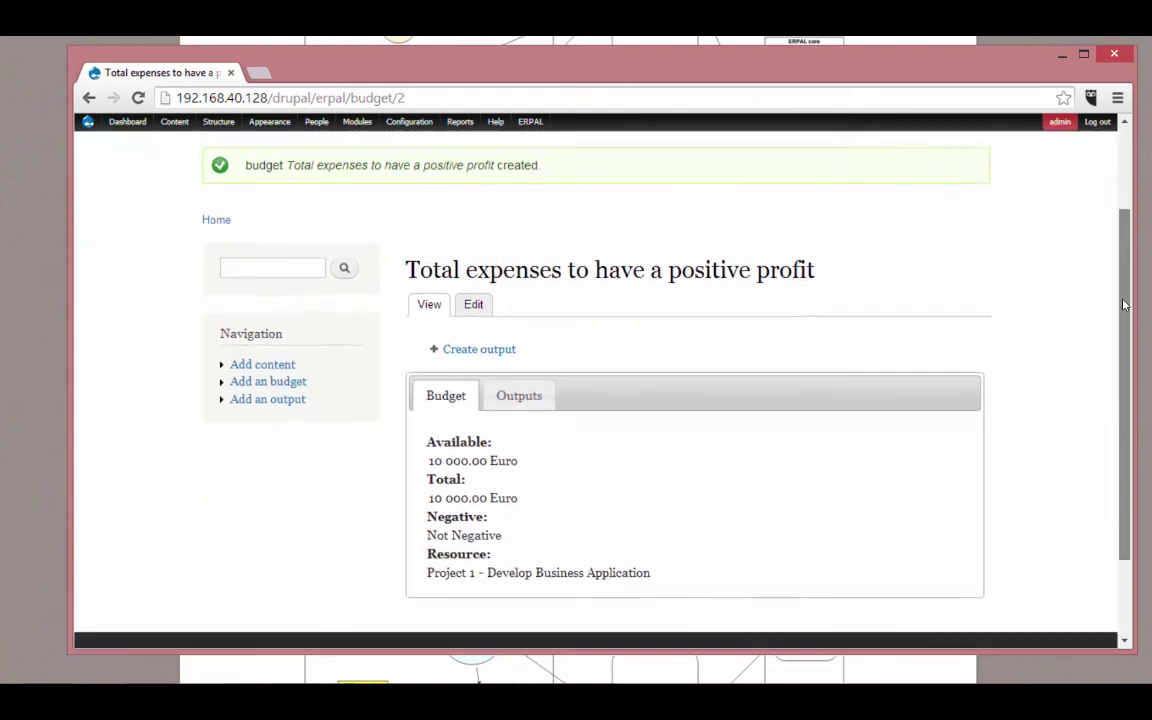
pyautogui.click(543, 562)
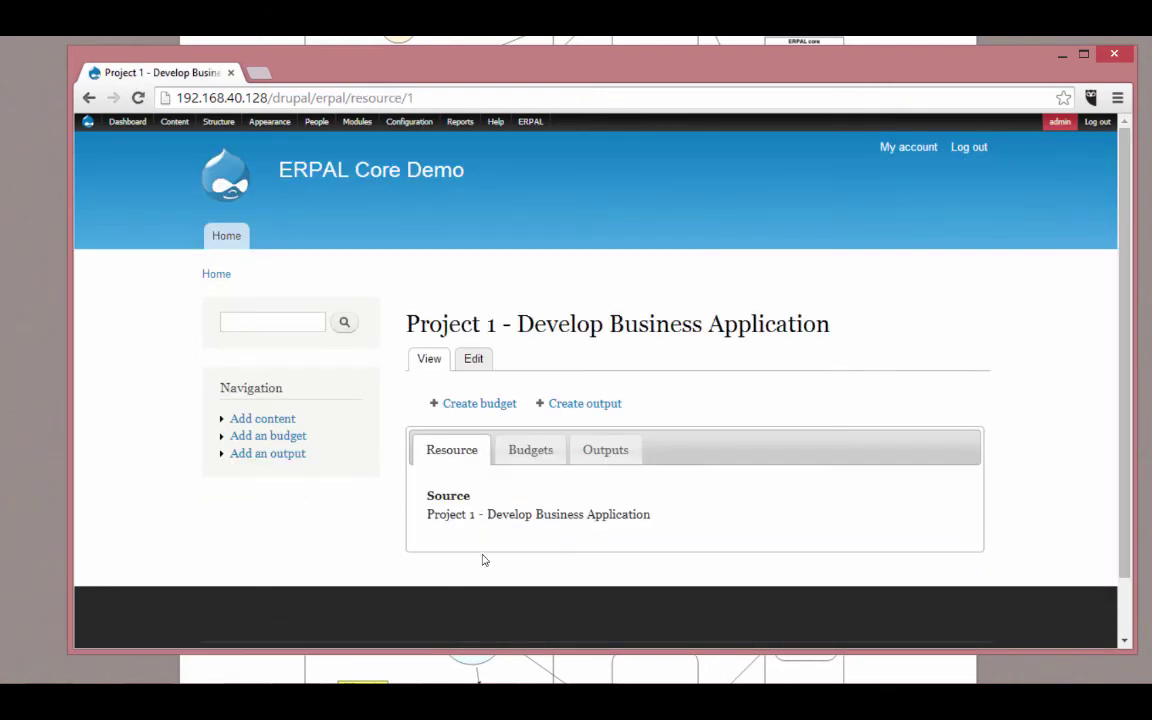
# - Review the Money (10 000.00 available) and Time budgets, then check the empty Outputs list
pyautogui.click(521, 459)
pyautogui.scroll(-2, 884, 234)
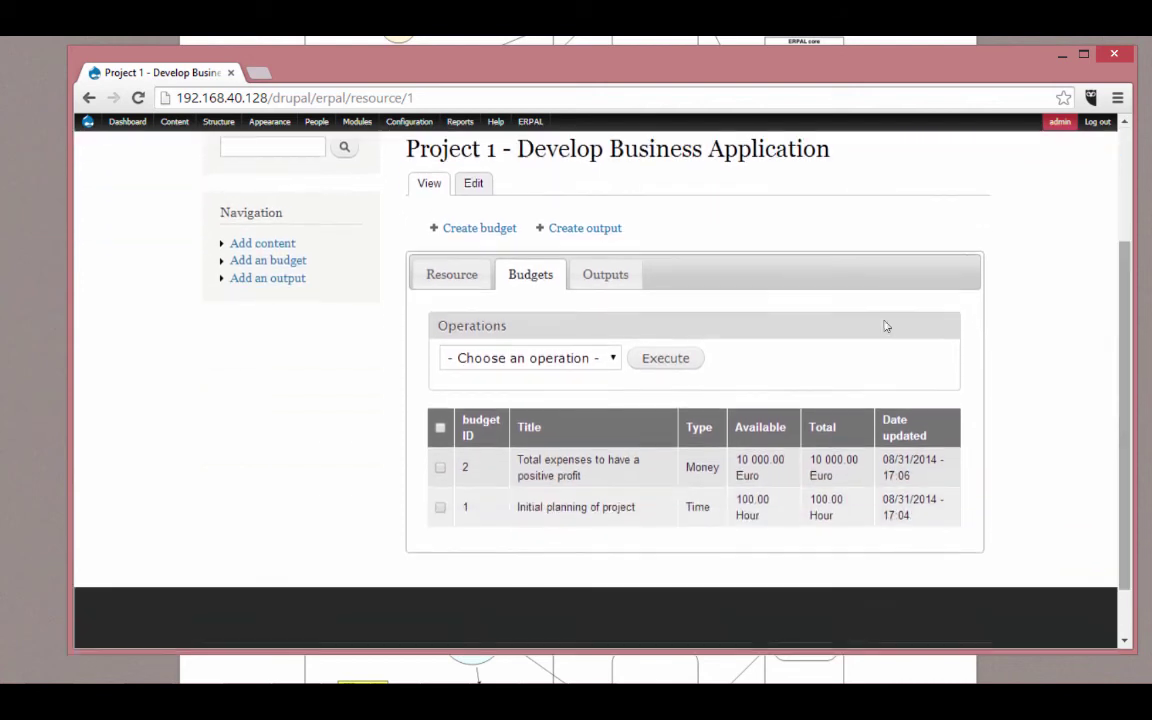
pyautogui.moveTo(737, 460); pyautogui.dragTo(805, 461)
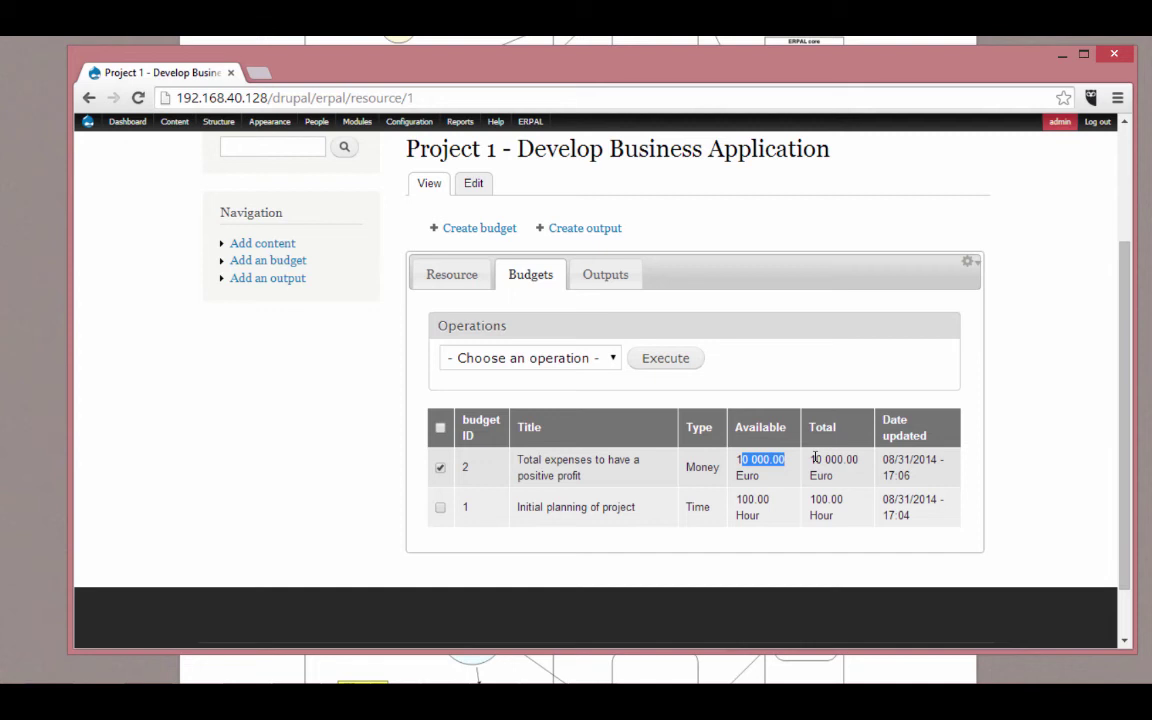
pyautogui.click(690, 467)
pyautogui.doubleClick(700, 467)
pyautogui.doubleClick(697, 506)
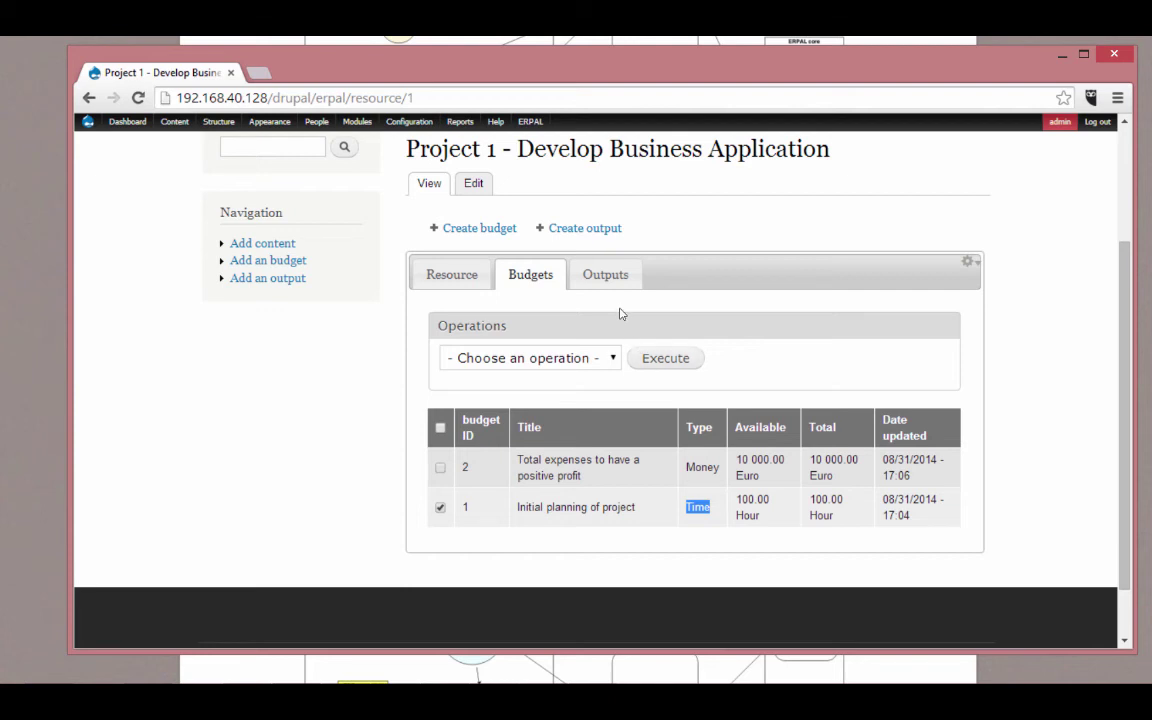
pyautogui.click(605, 275)
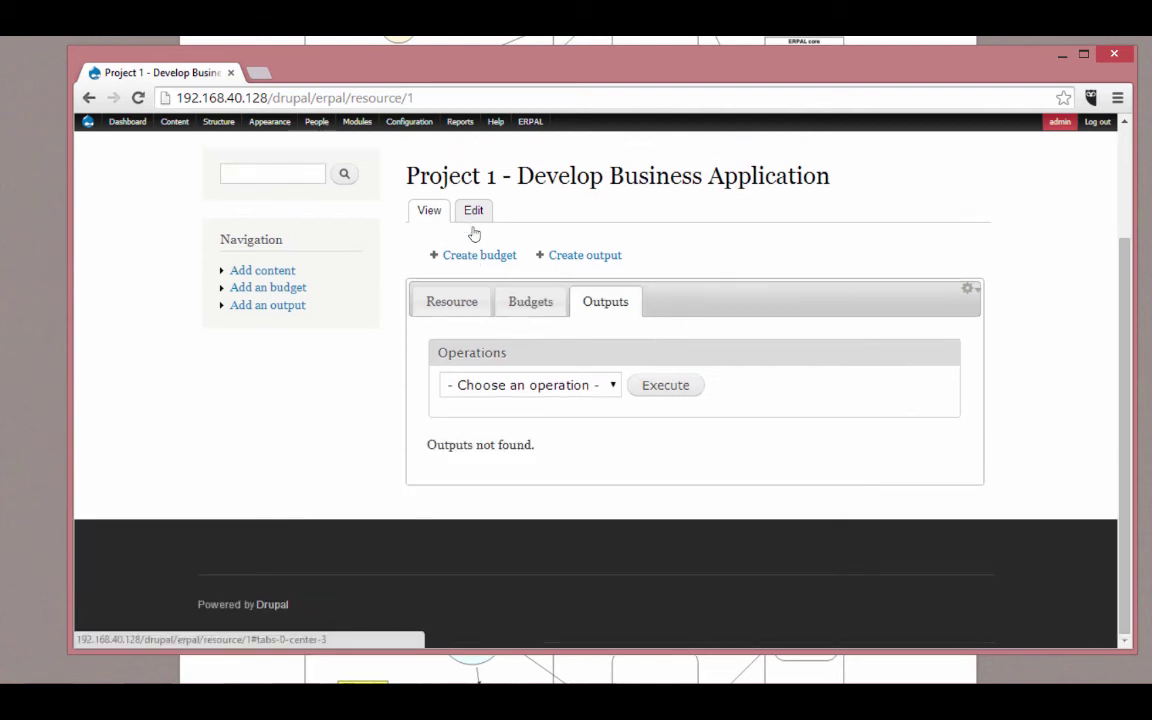
pyautogui.click(587, 257)
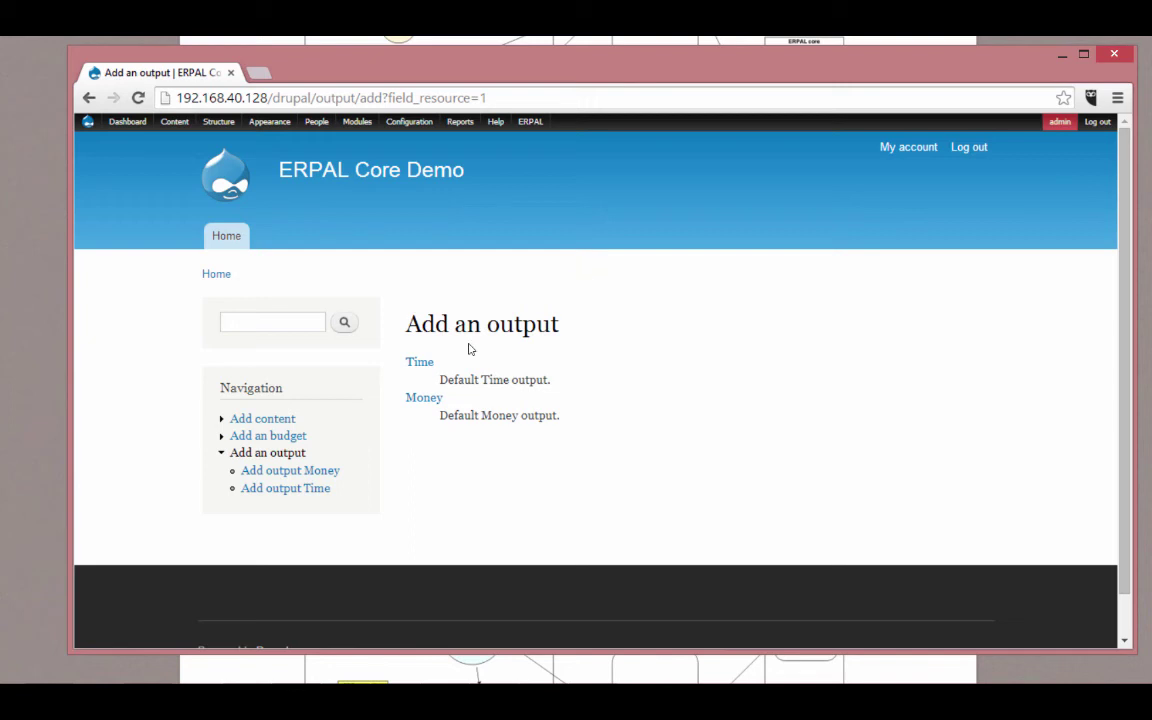
# - Start a delivered Time output 'Porject setup' charged to the Initial planning of project budget
pyautogui.click(419, 362)
pyautogui.click(428, 376)
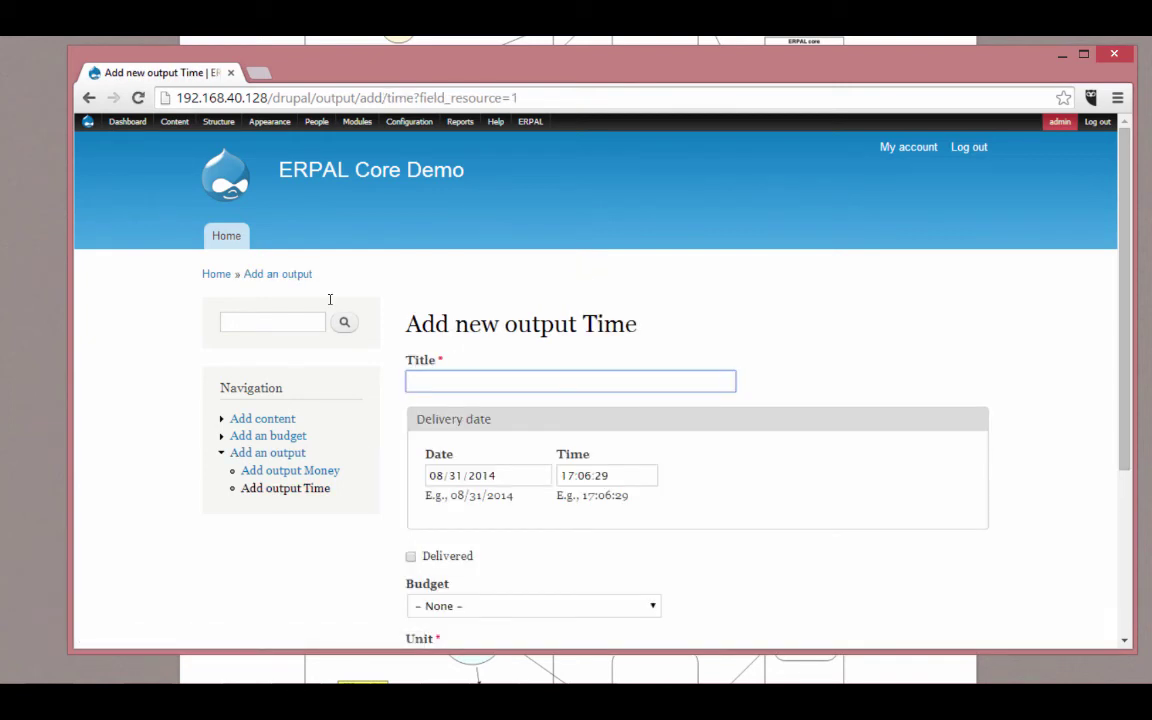
pyautogui.write('Porject setup')
pyautogui.scroll(-2, 1129, 203)
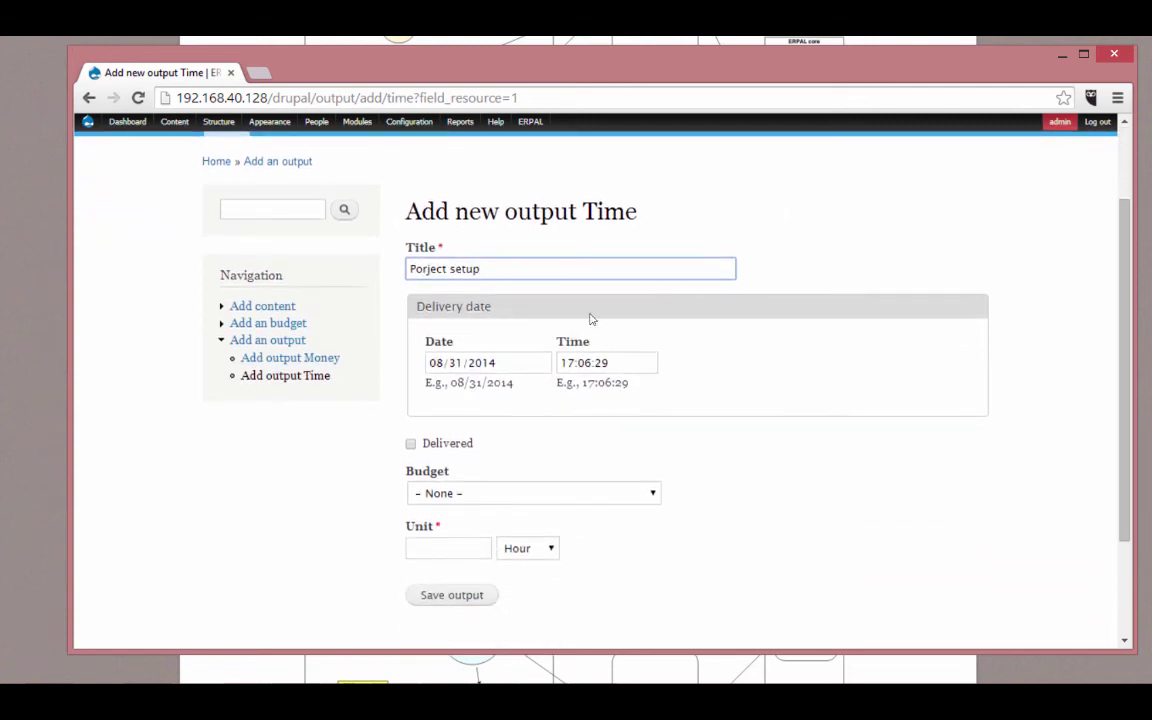
pyautogui.click(410, 443)
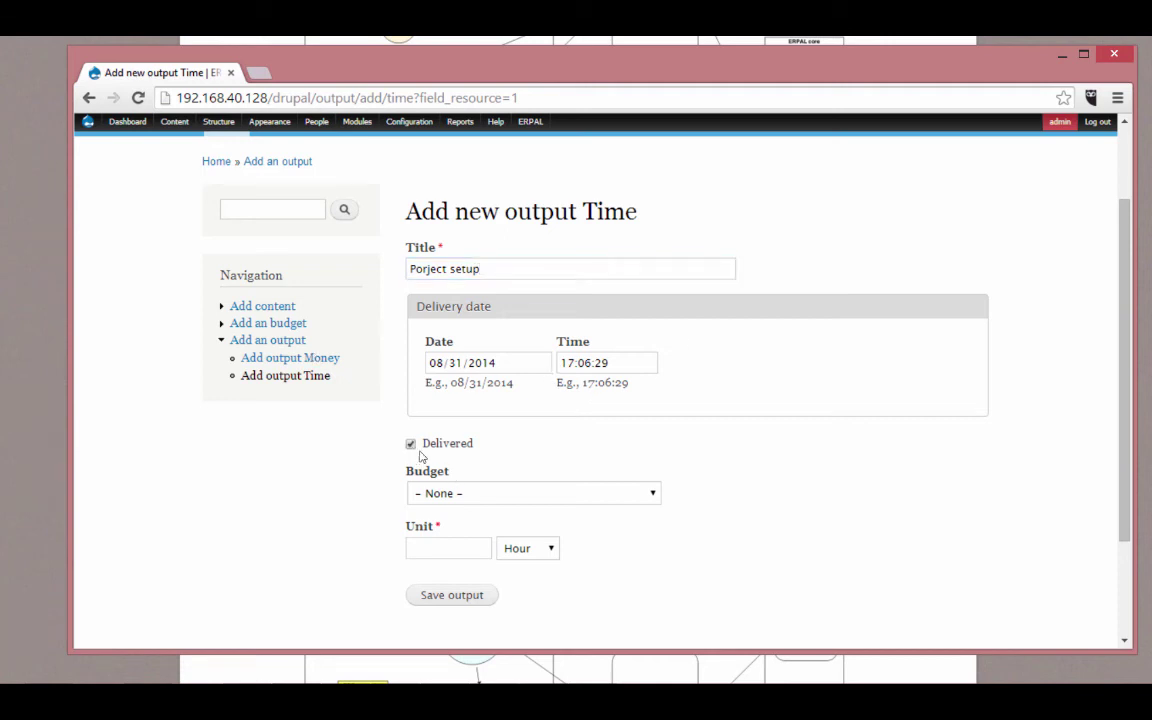
pyautogui.press('Tab')
pyautogui.hotkey('alt', 'Down')
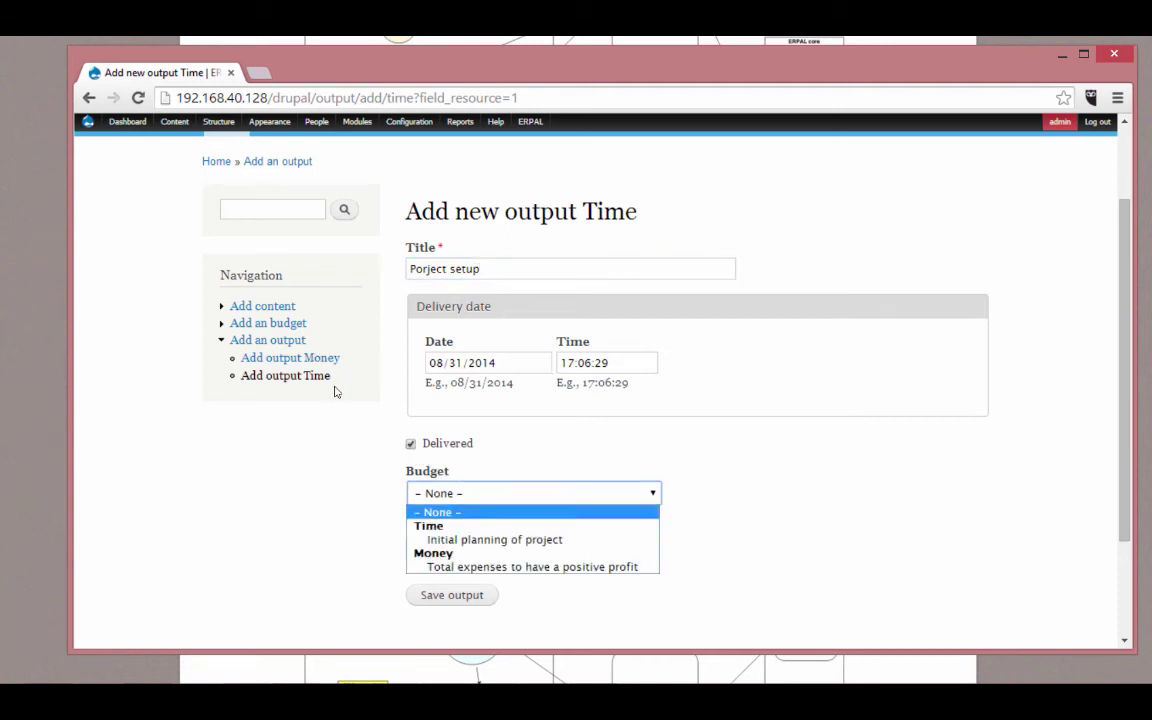
pyautogui.press('Down')
pyautogui.press('Return')
# - Set the output amount to 1 Day and save the output
pyautogui.click(431, 547)
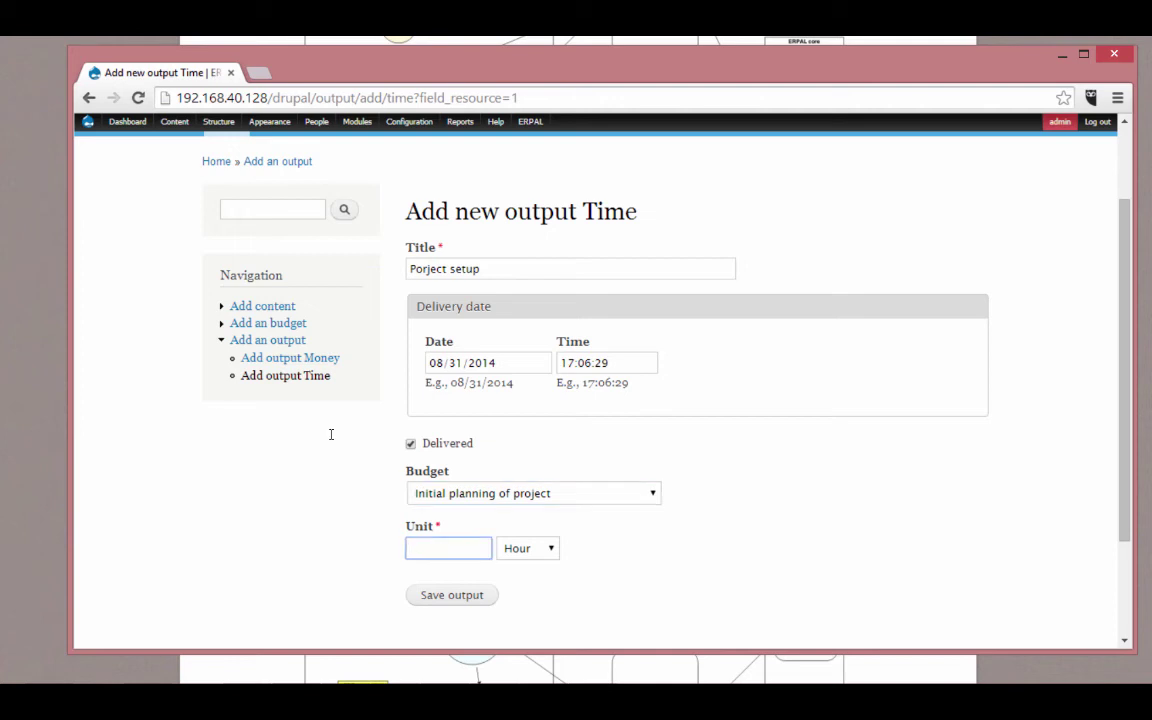
pyautogui.write('1')
pyautogui.click(502, 549)
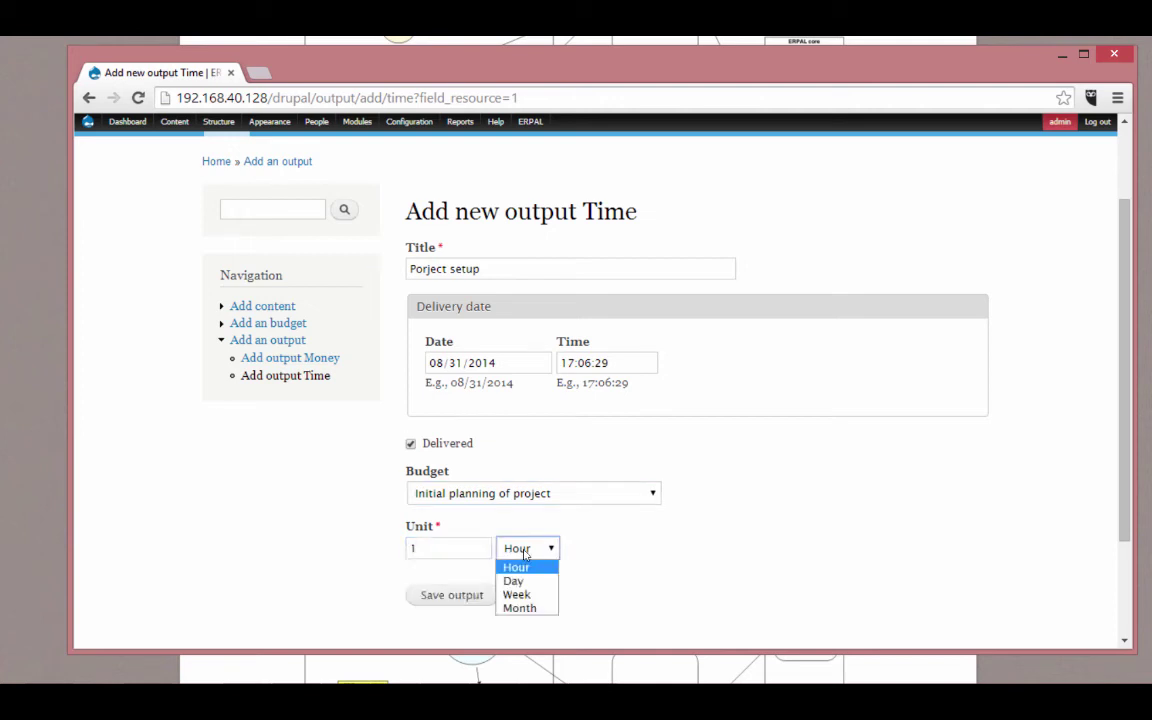
pyautogui.press('Down')
pyautogui.press('Return')
pyautogui.click(475, 596)
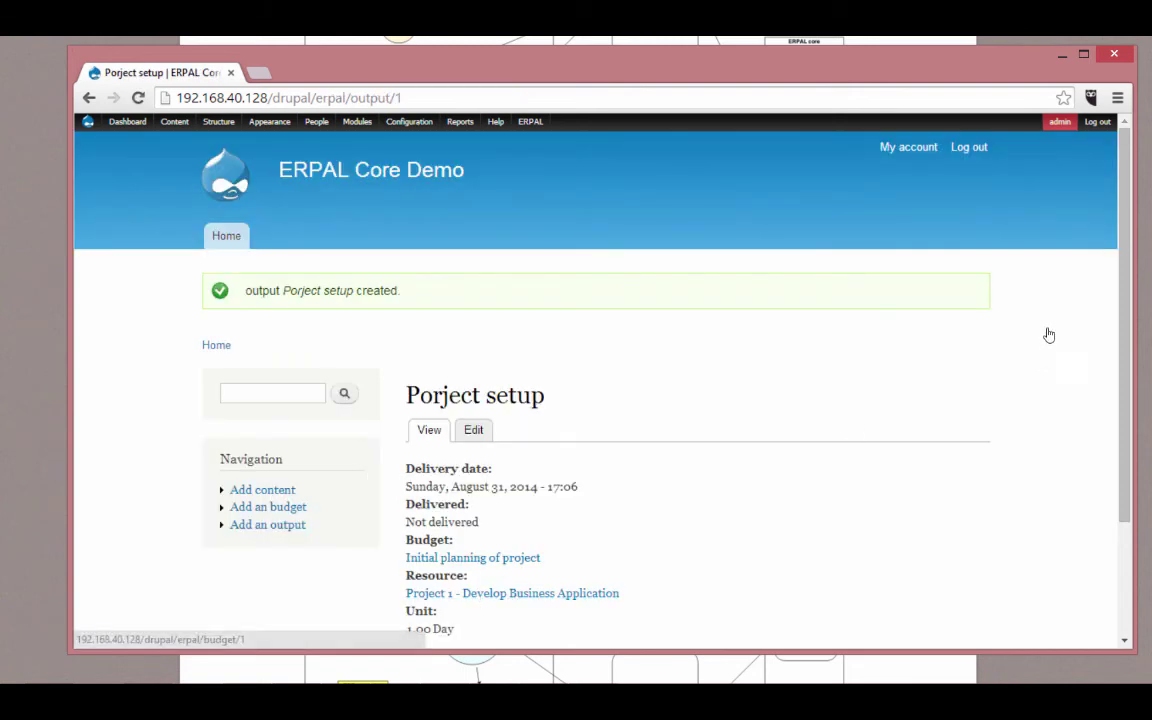
# - Show Project 1's budgets: 92.00 of 100.00 Hour and 10 000.00 of 10 000.00 Euro available
pyautogui.scroll(-1, 1124, 287)
pyautogui.scroll(-1, 1124, 287)
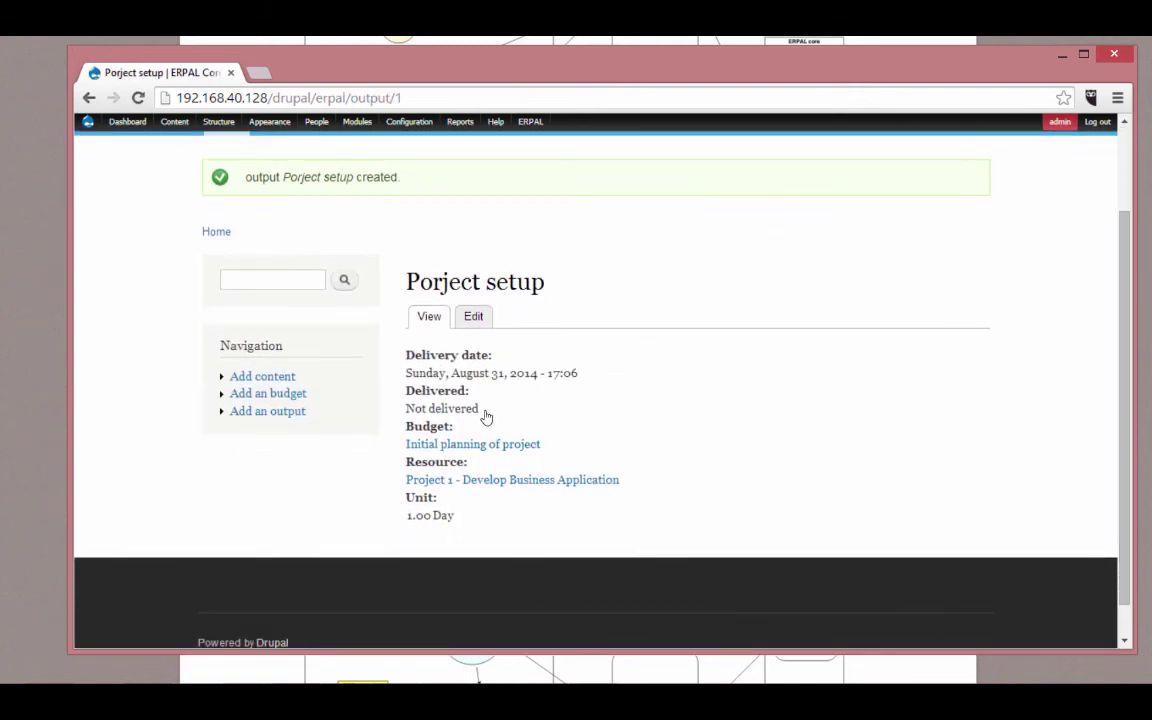
pyautogui.click(440, 480)
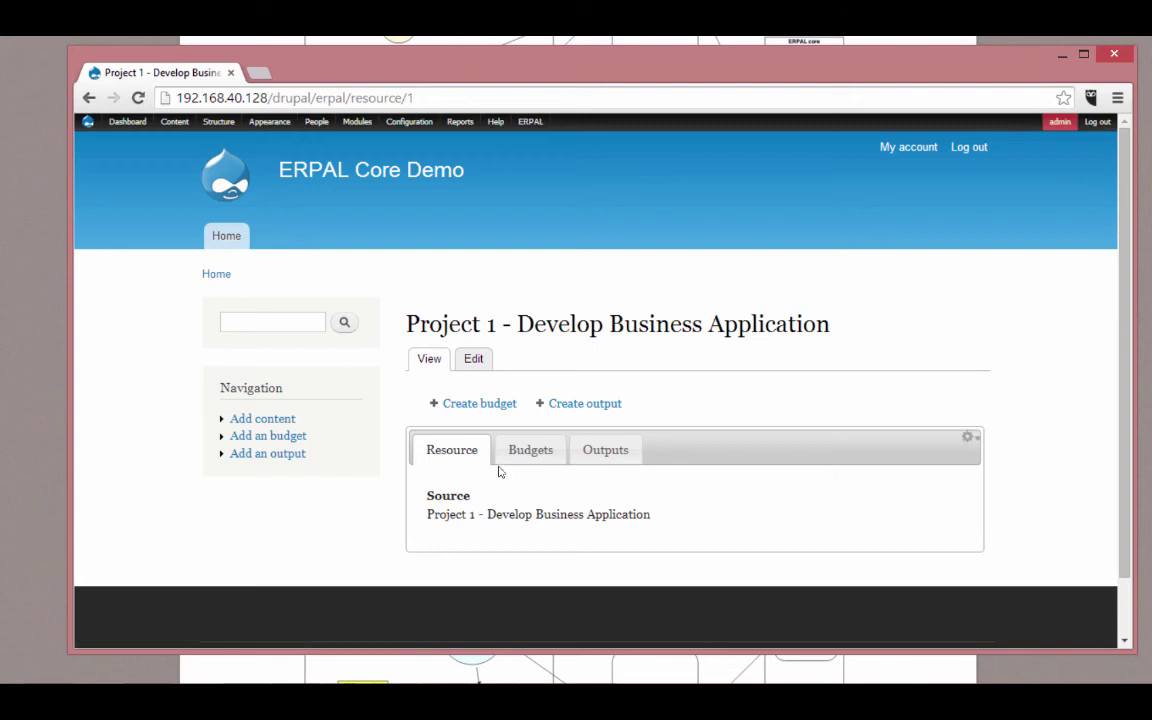
pyautogui.click(521, 455)
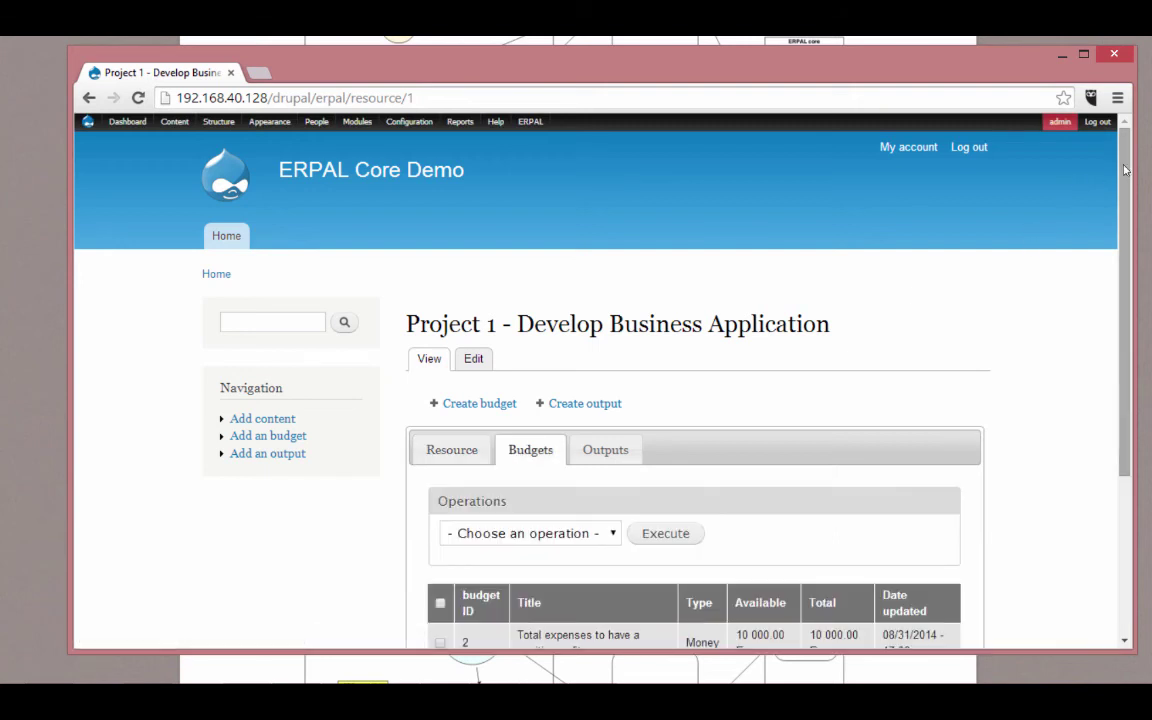
pyautogui.scroll(-1, 805, 480)
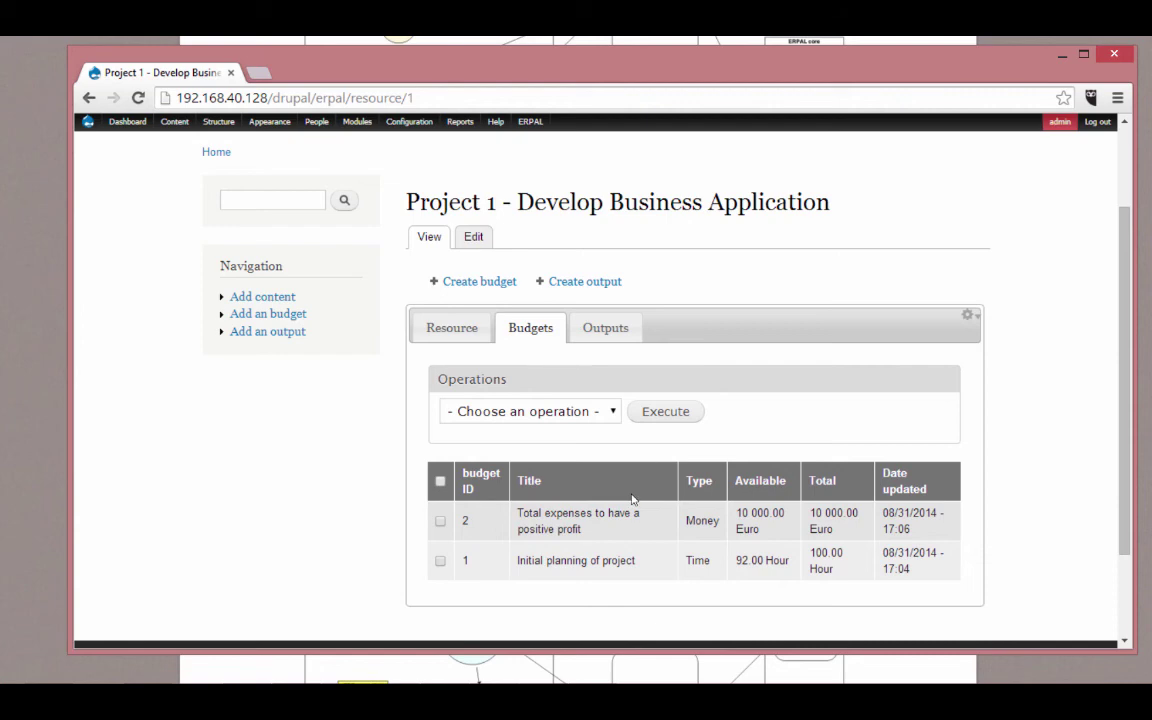
pyautogui.click(592, 288)
# - Save a 100 Dollar Money output 'Magazines for IT knowledge' against the Total expenses to have a positive profit budget
pyautogui.click(424, 397)
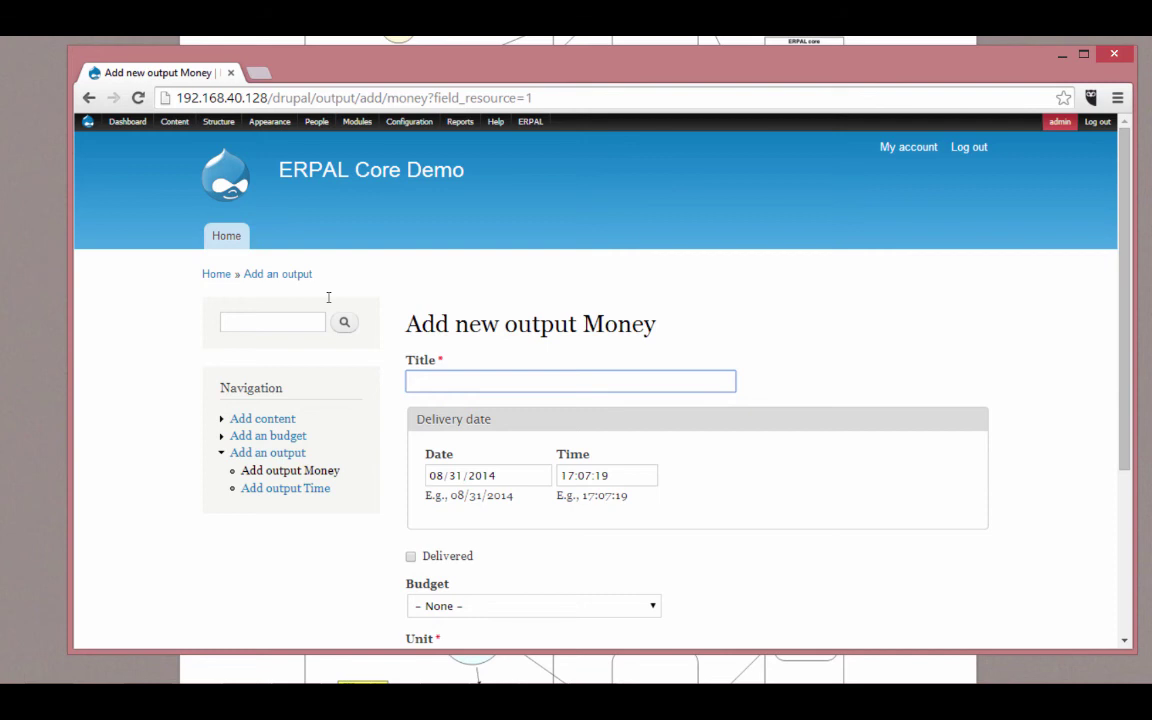
pyautogui.write('Magazines for IT knowledge')
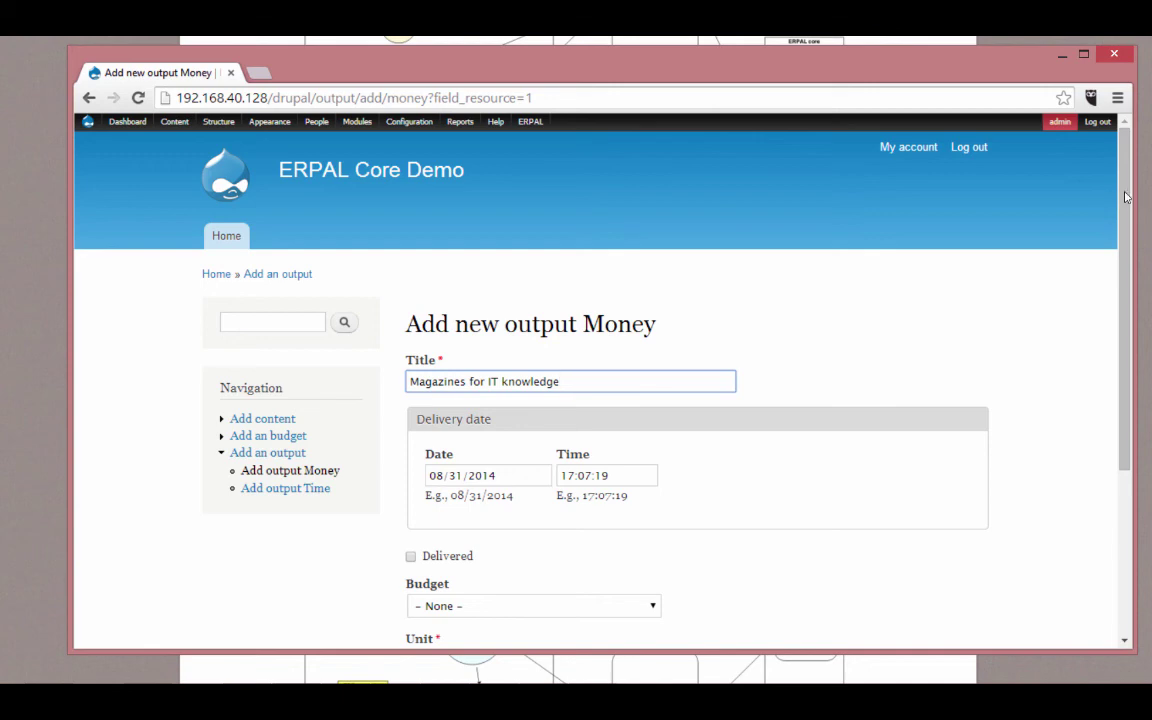
pyautogui.scroll(-3, 452, 352)
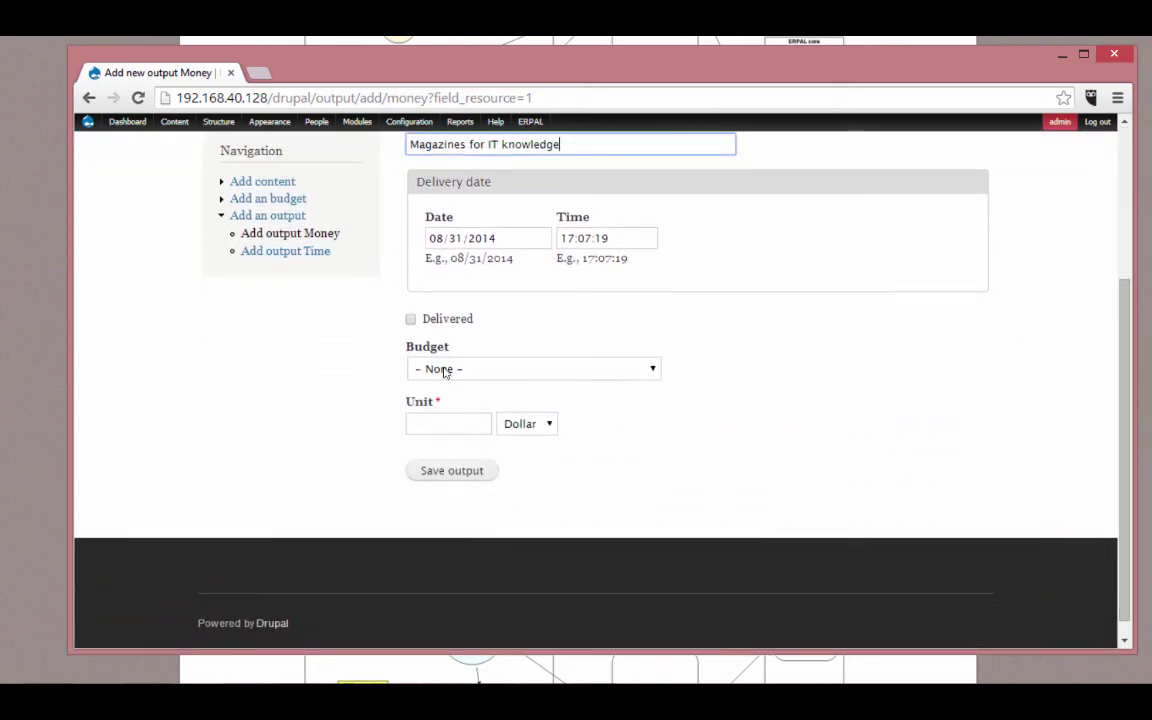
pyautogui.click(443, 369)
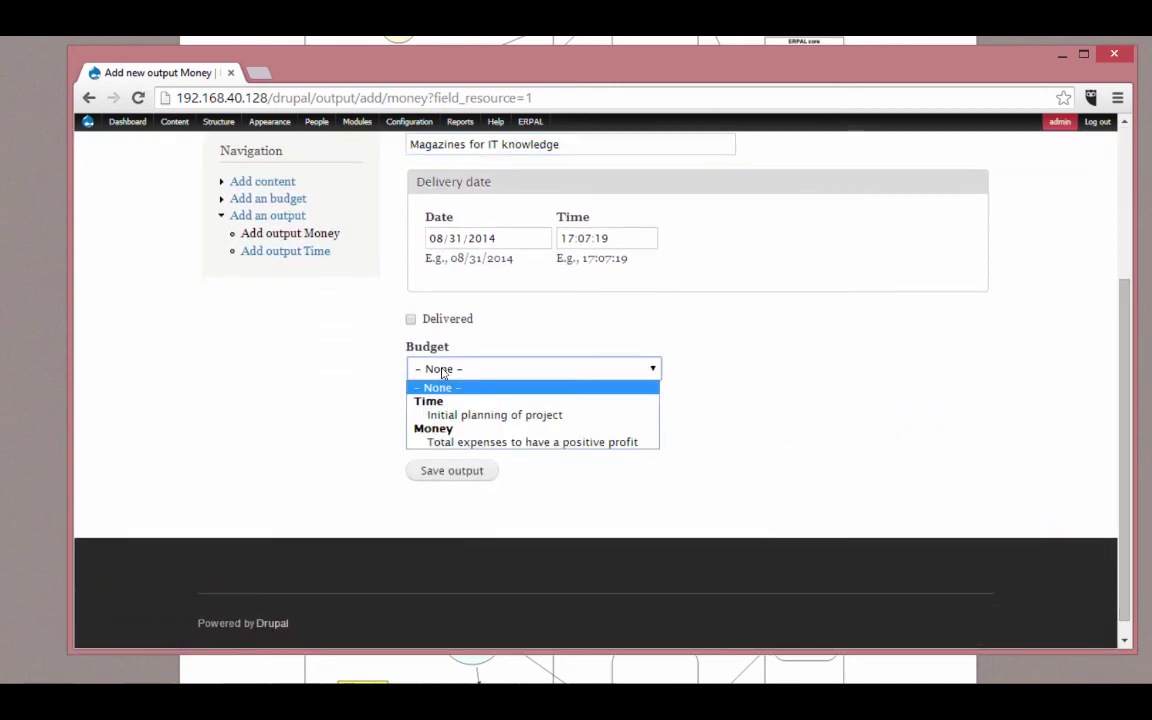
pyautogui.click(439, 442)
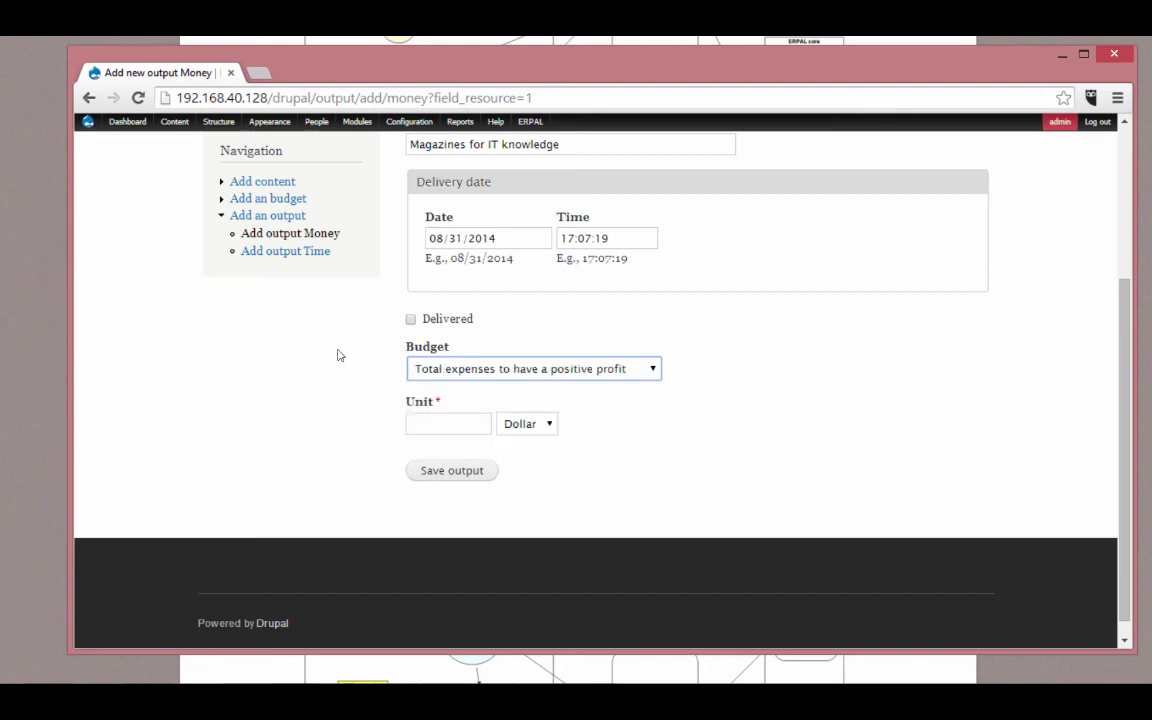
pyautogui.click(447, 424)
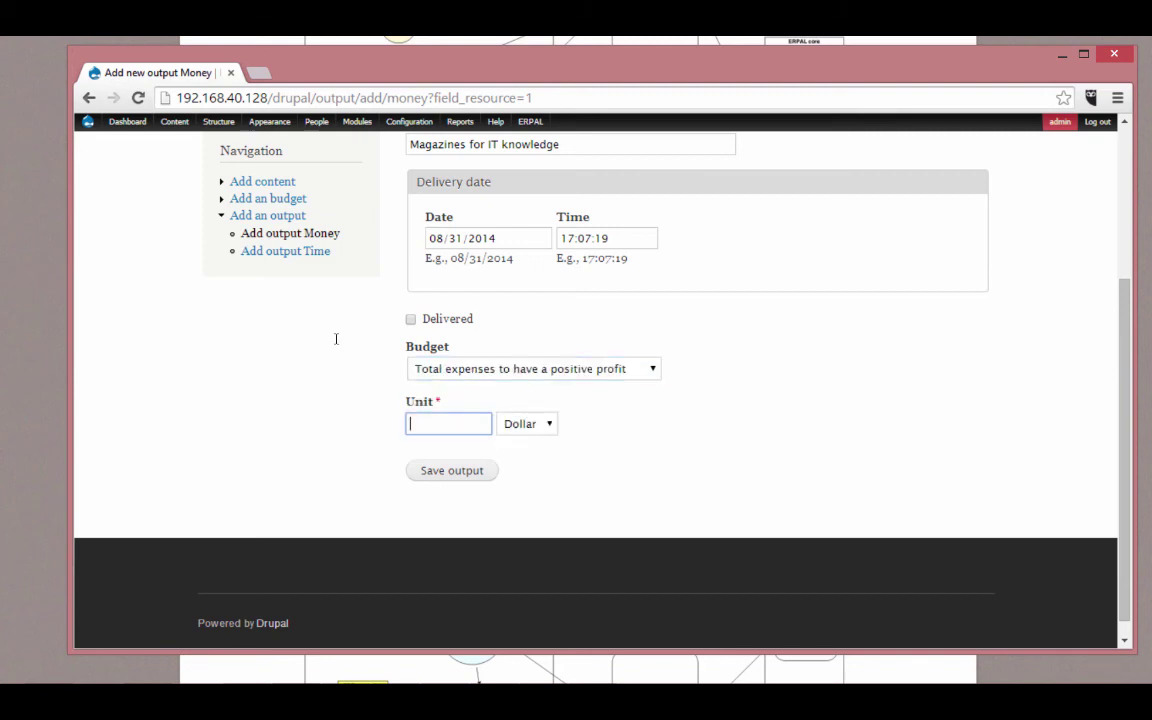
pyautogui.write('100')
pyautogui.click(545, 316)
pyautogui.click(432, 468)
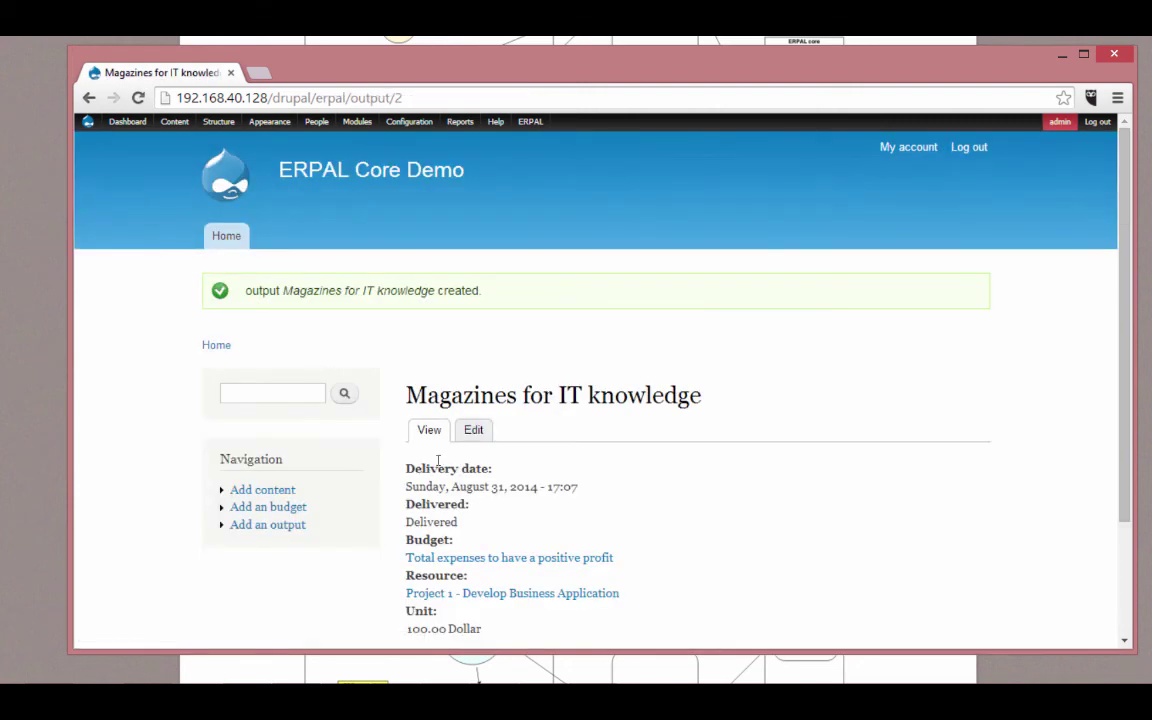
# - Note the money budget's available amount dropped to 9 933.33 Euro, then open that budget
pyautogui.click(512, 593)
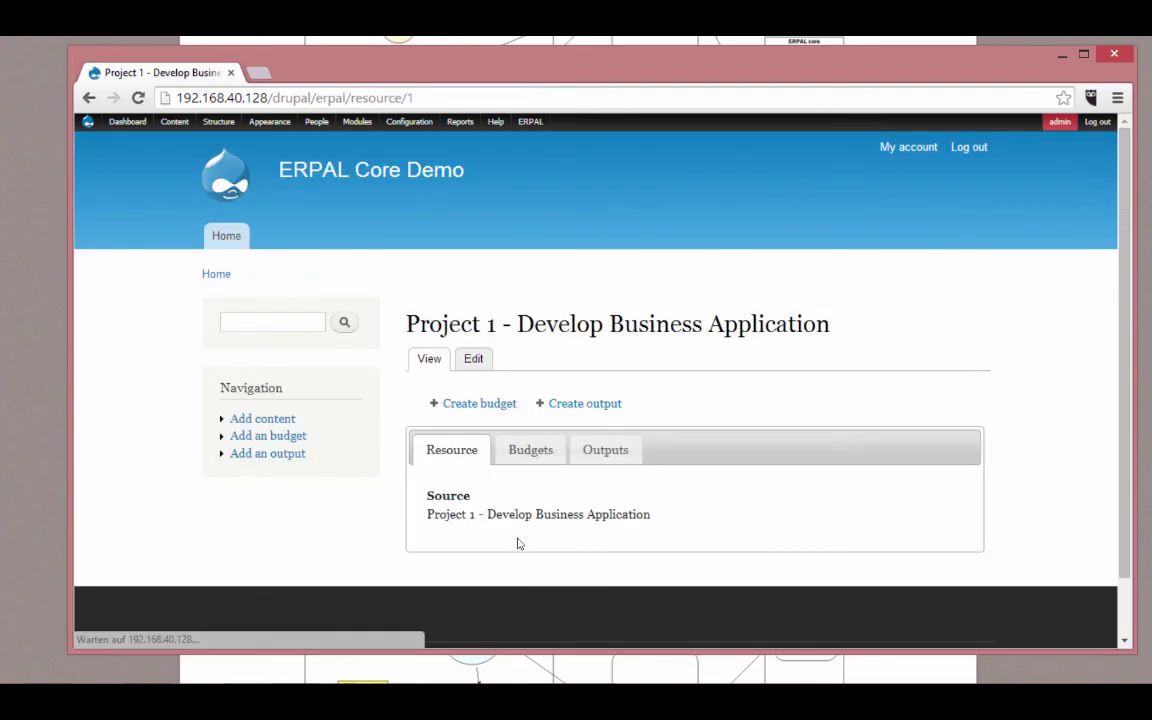
pyautogui.click(527, 449)
pyautogui.scroll(-3, 1123, 215)
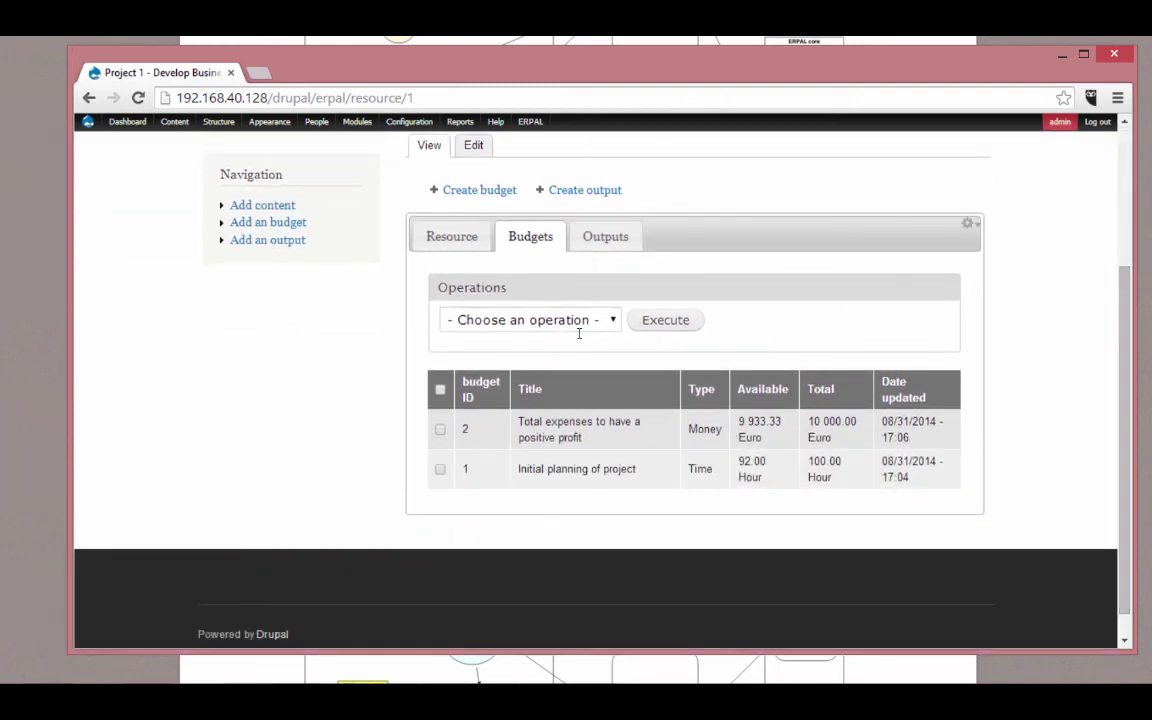
pyautogui.doubleClick(747, 421)
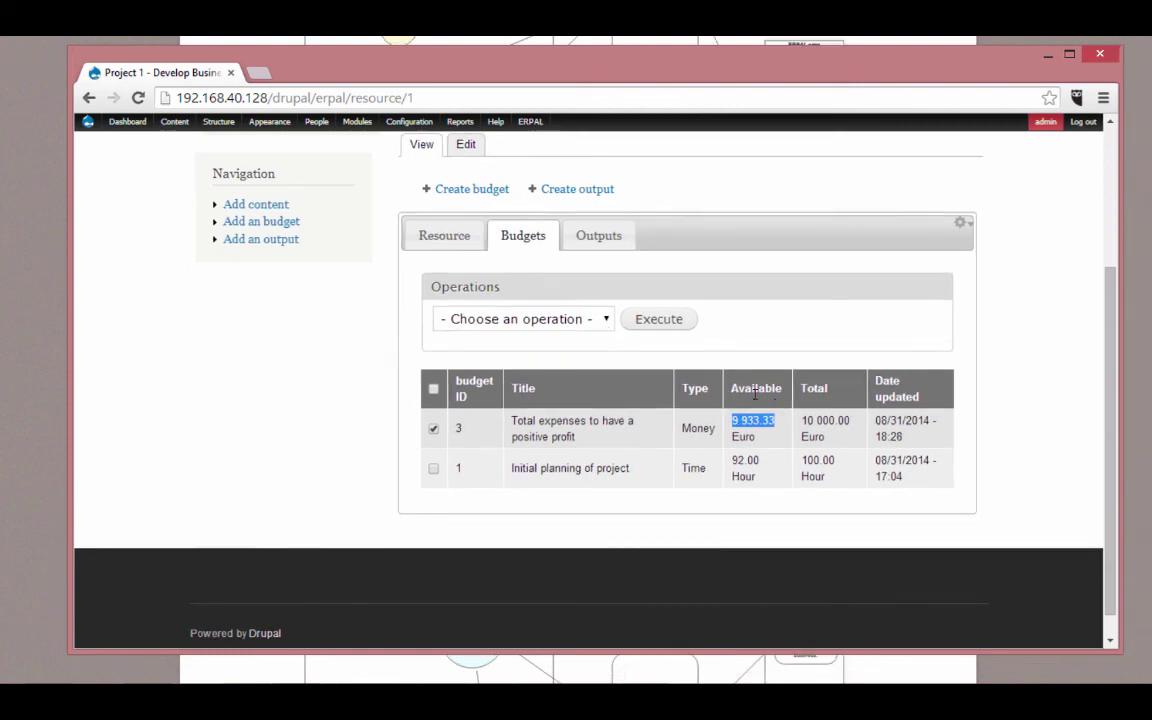
pyautogui.click(562, 425)
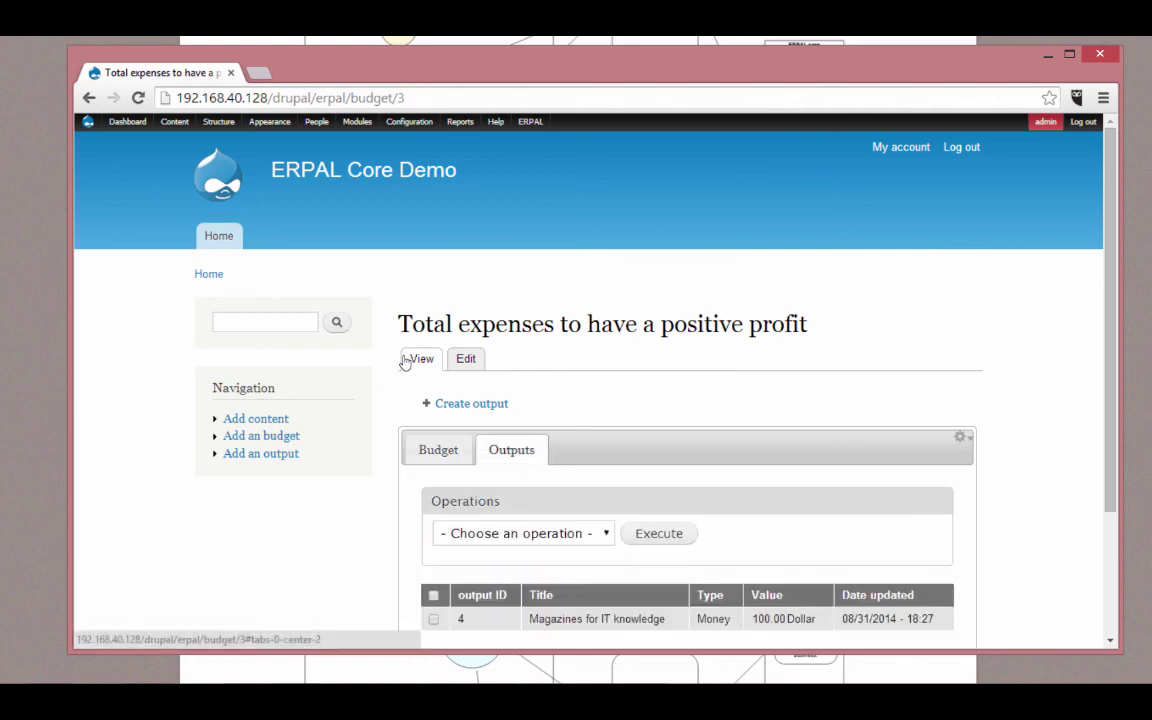
# - List the budget's outputs, showing the 100.00 Dollar 'Magazines for IT knowledge' entry
pyautogui.moveTo(1107, 312); pyautogui.dragTo(1107, 425)
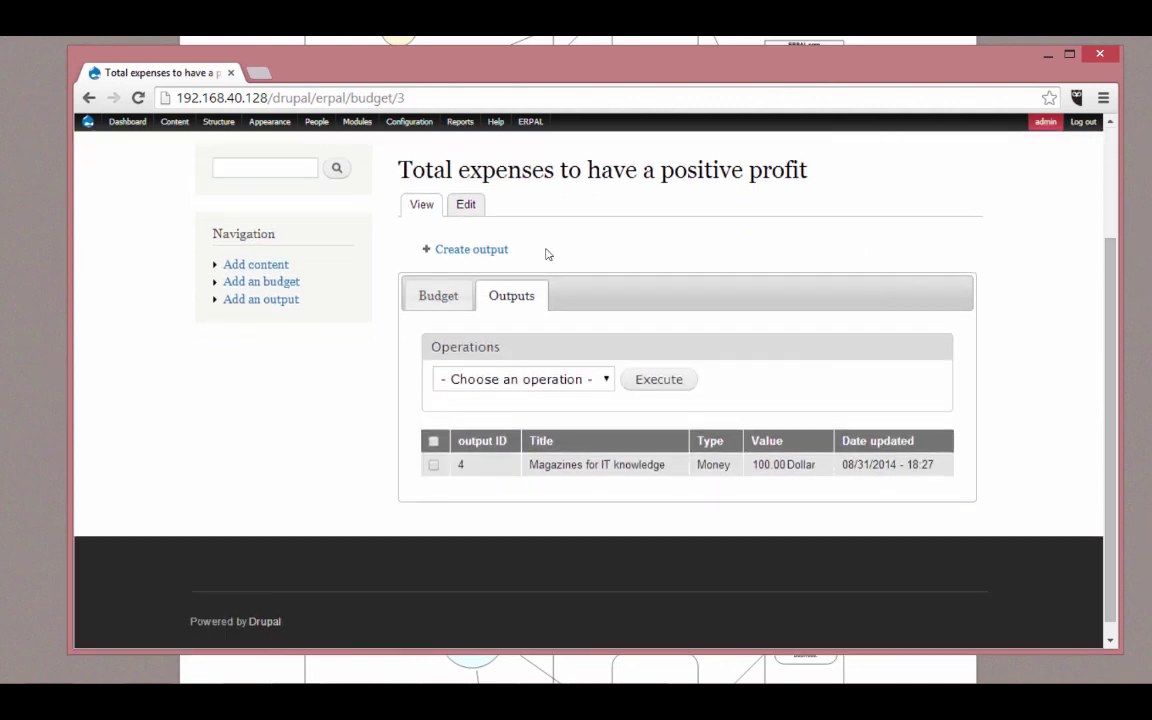
pyautogui.click(484, 256)
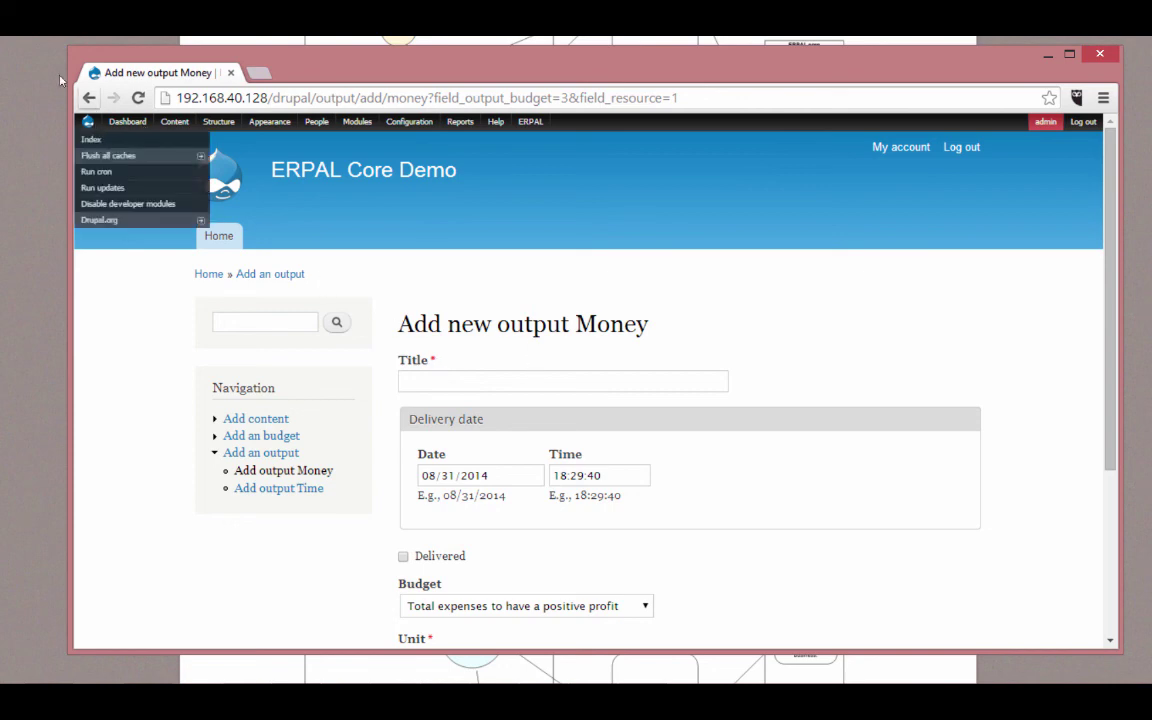
pyautogui.click(89, 97)
pyautogui.click(505, 298)
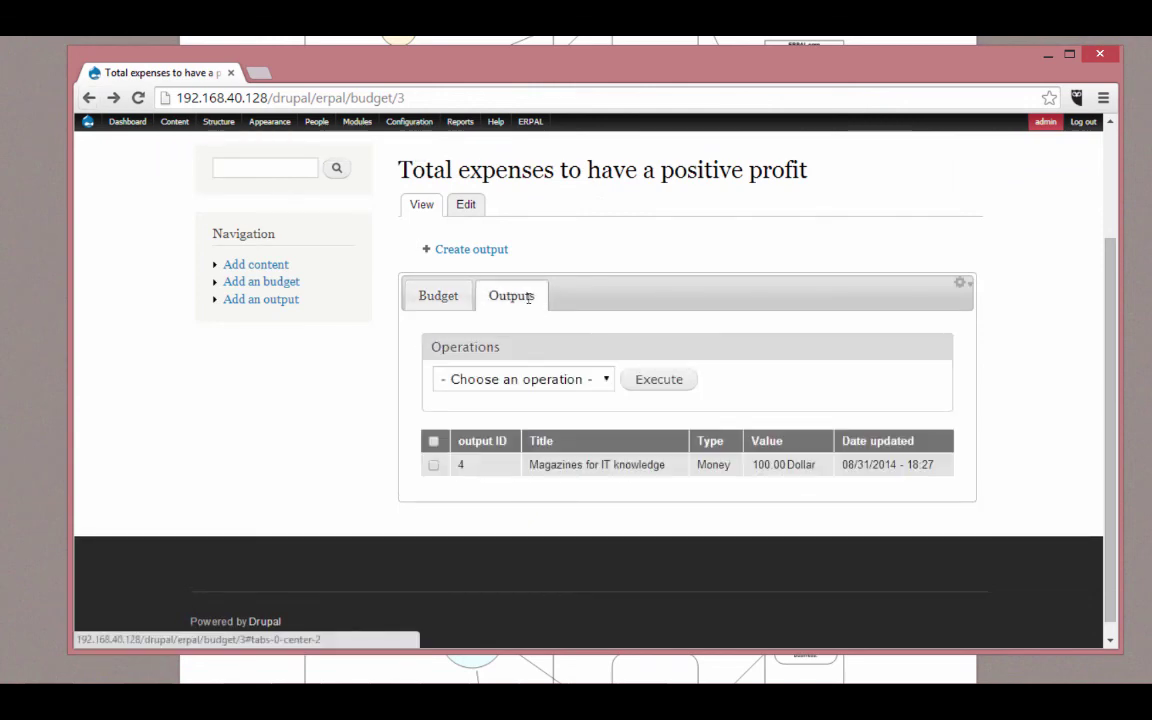
pyautogui.moveTo(481, 170); pyautogui.dragTo(674, 170)
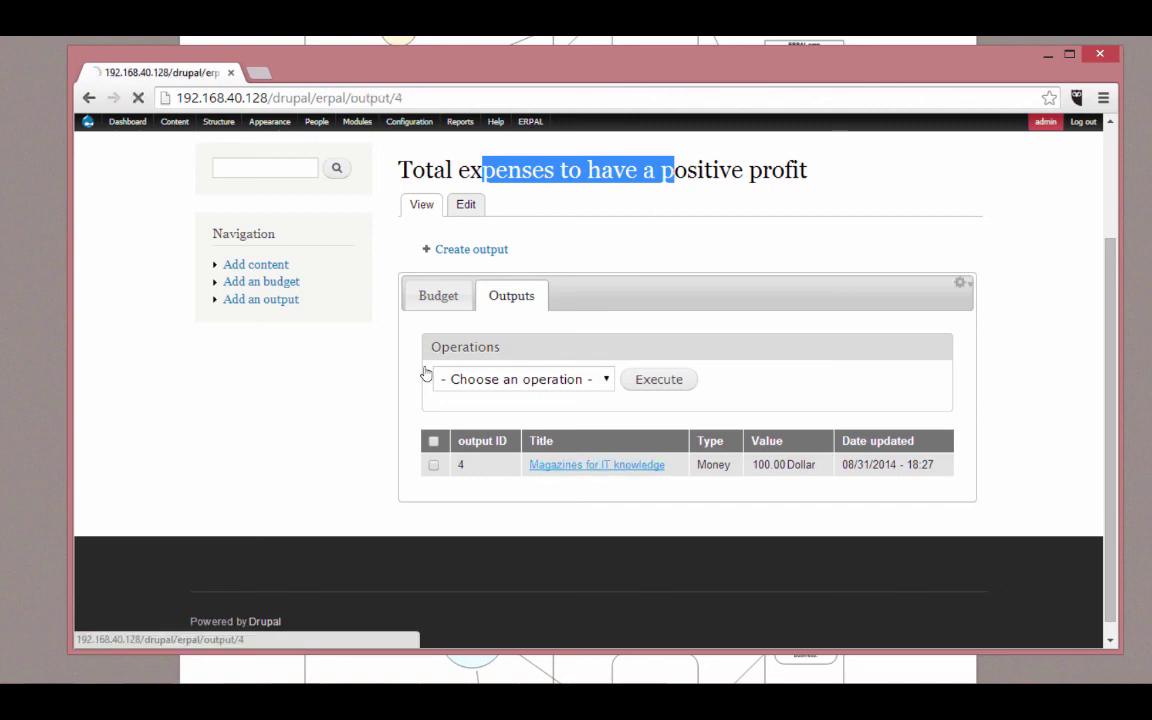
# - Edit the 'Magazines for IT knowledge' output, changing its unit amount from 100 to 200
pyautogui.click(548, 464)
pyautogui.click(464, 364)
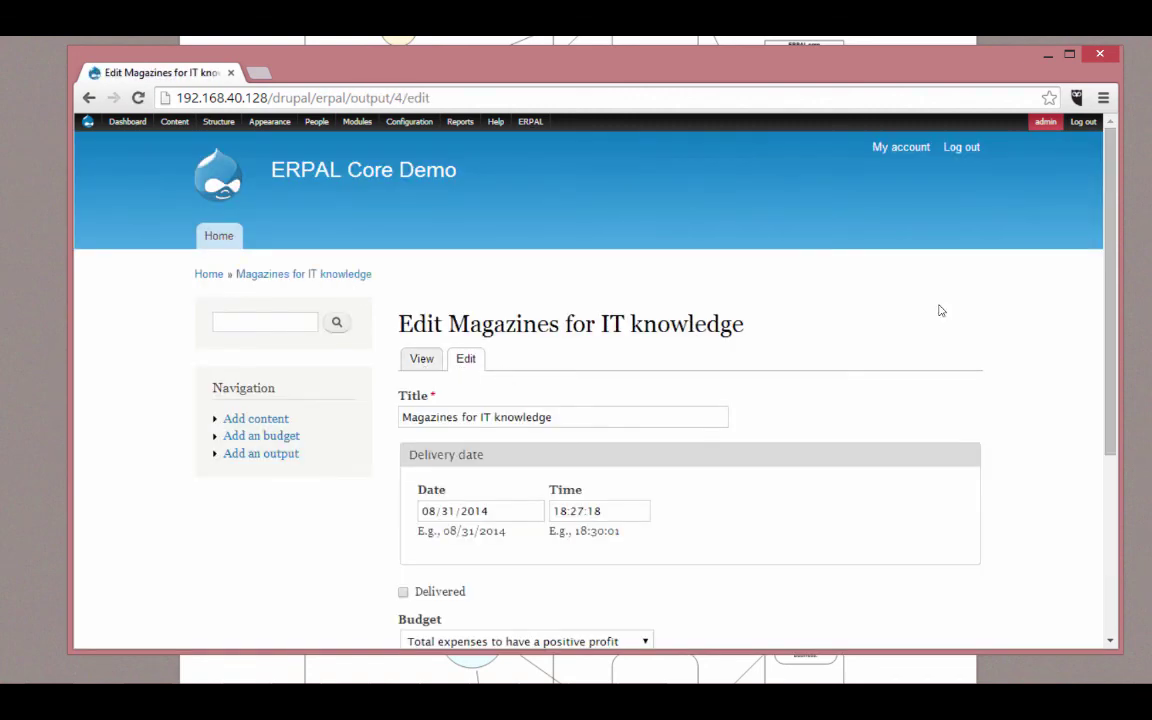
pyautogui.scroll(-5, 905, 320)
pyautogui.moveTo(471, 414); pyautogui.dragTo(216, 350)
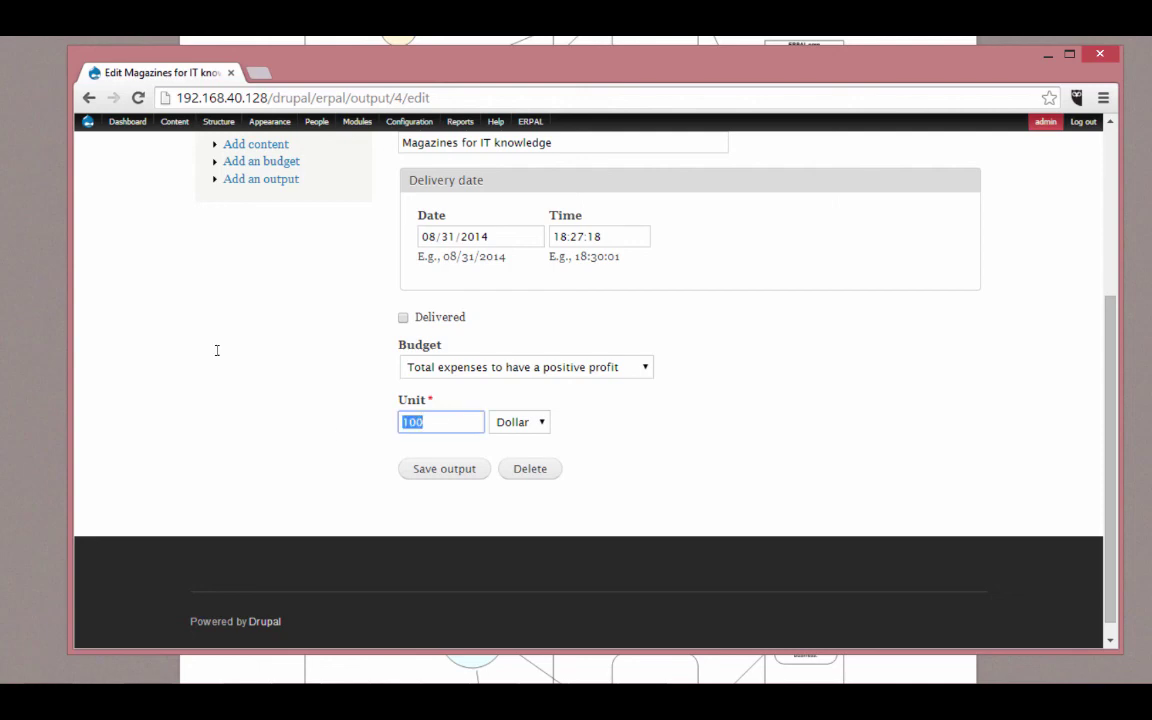
pyautogui.write('200')
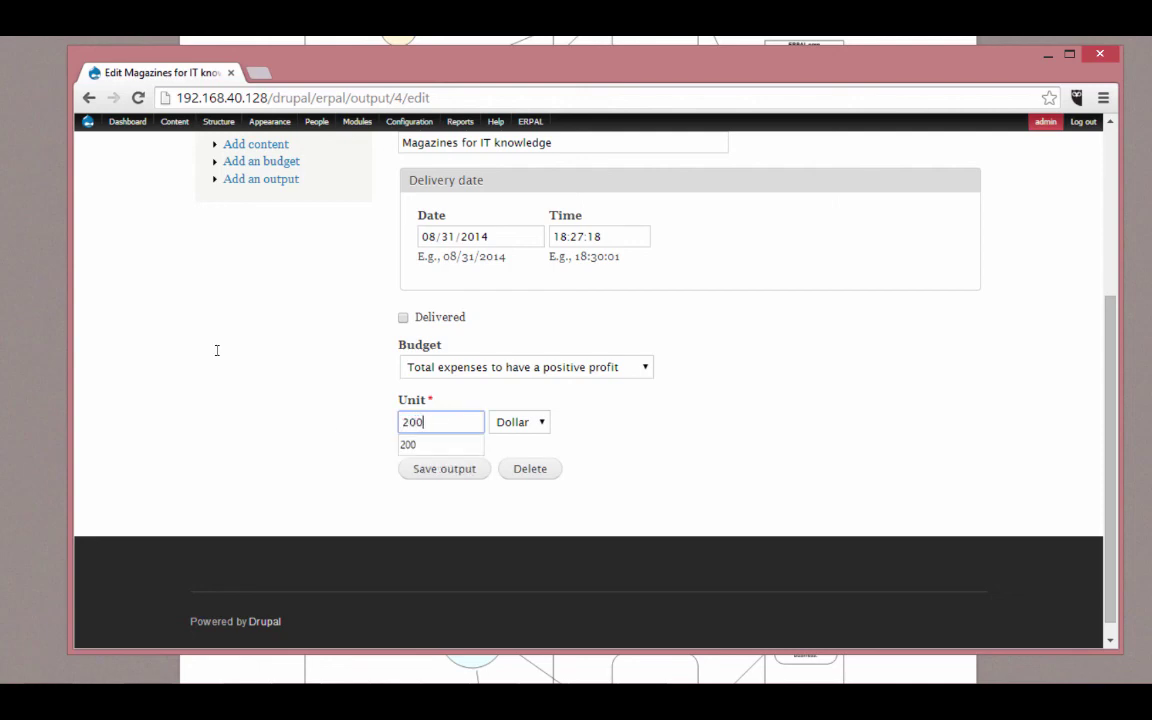
pyautogui.click(437, 470)
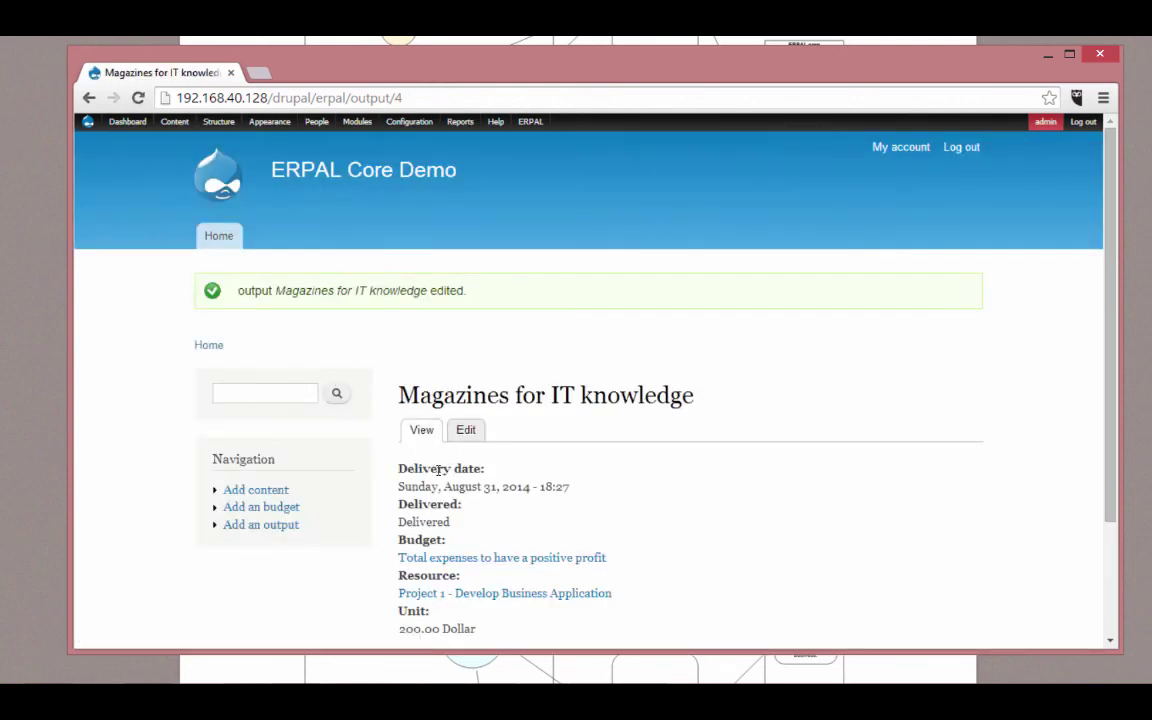
# - Check Project 1's budgets, where the money budget now shows 9 866.67 Euro available
pyautogui.click(455, 593)
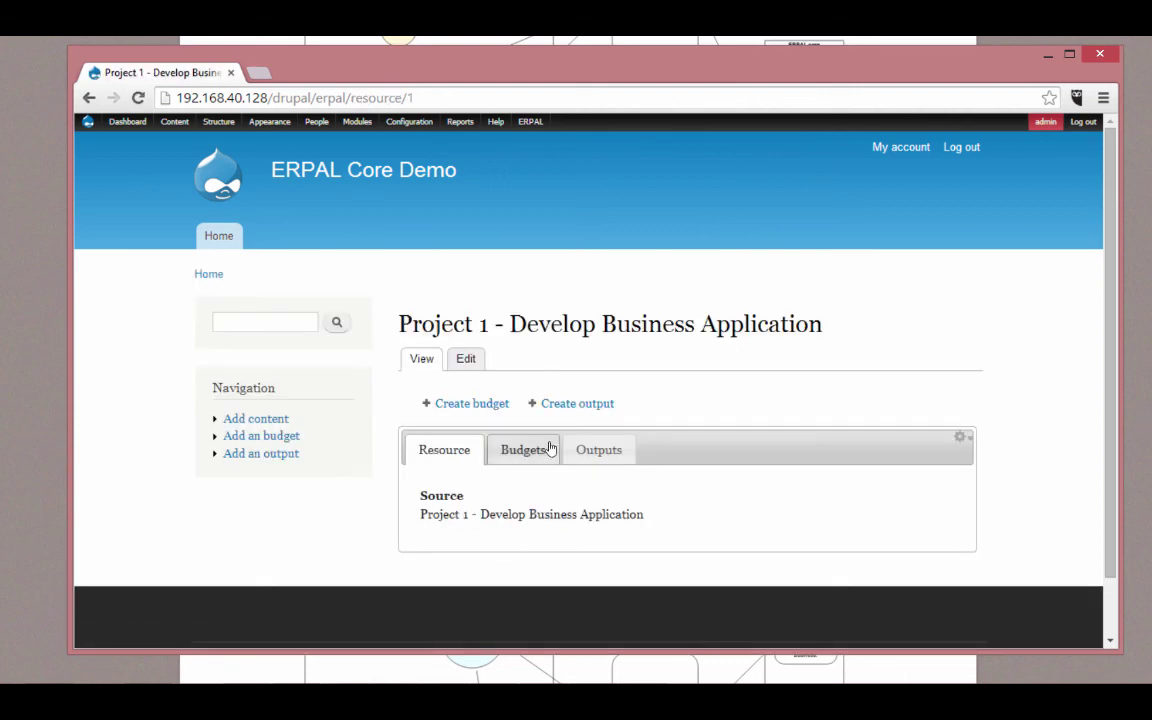
pyautogui.click(545, 447)
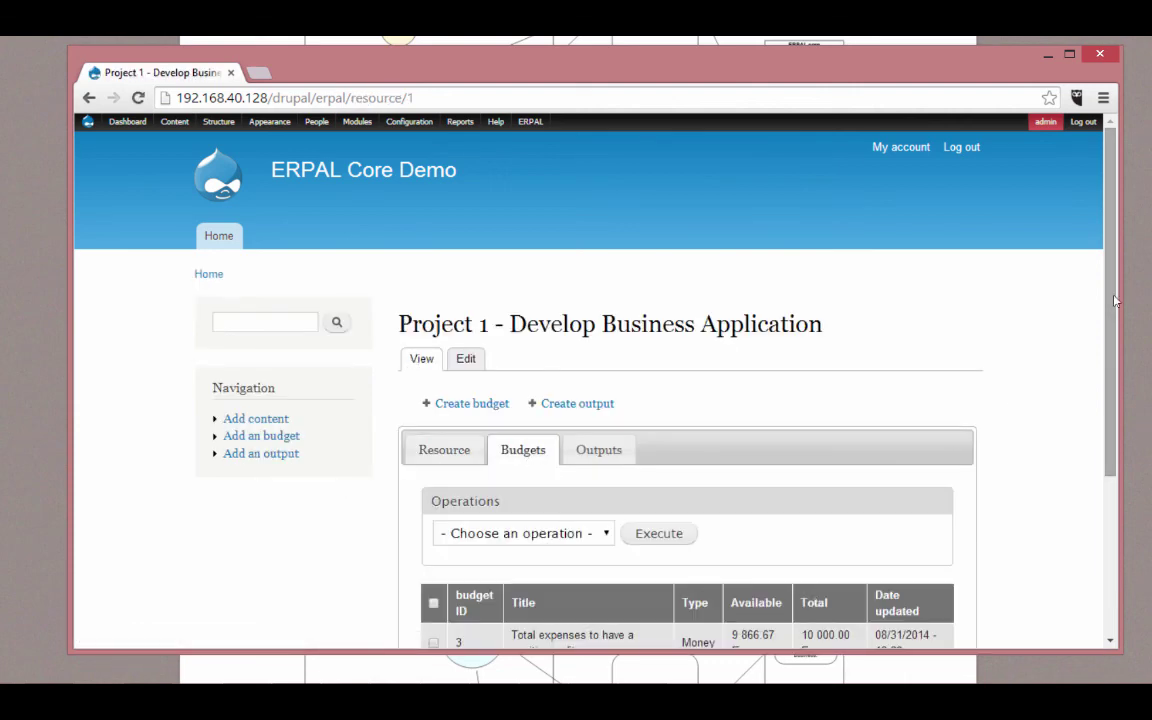
pyautogui.scroll(-1, 1017, 403)
pyautogui.moveTo(731, 568); pyautogui.dragTo(777, 569)
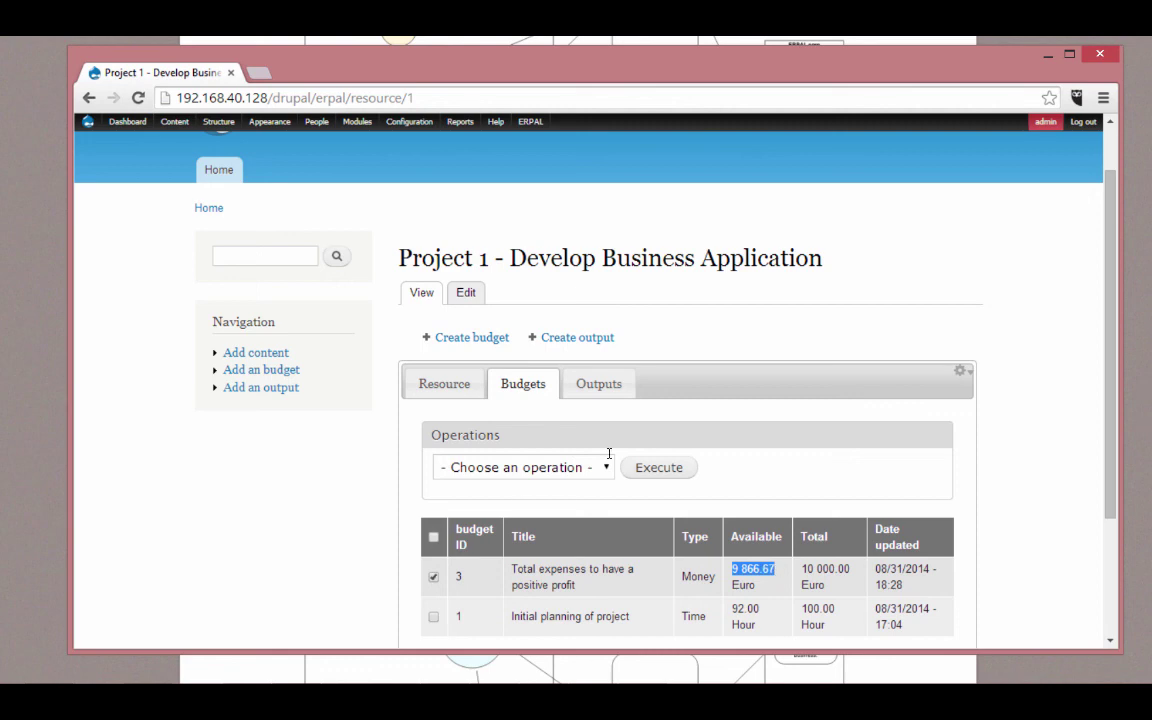